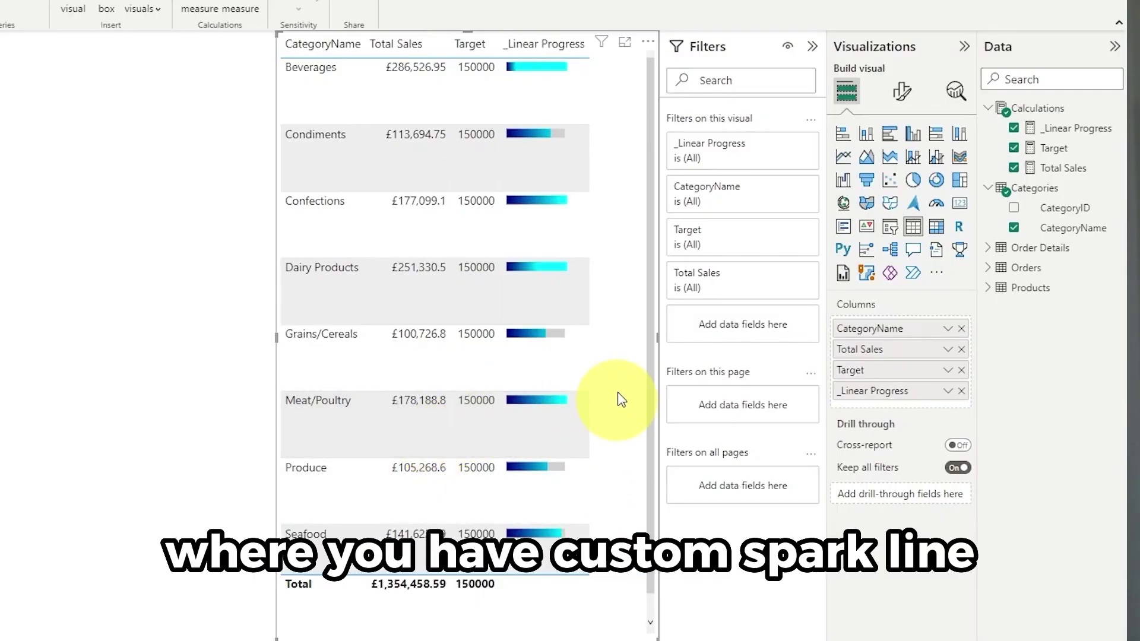
Display the _Linear Progress measure's SVG DAX formula in the formula bar
{"action": "left_click", "coordinate": [1050, 129]}
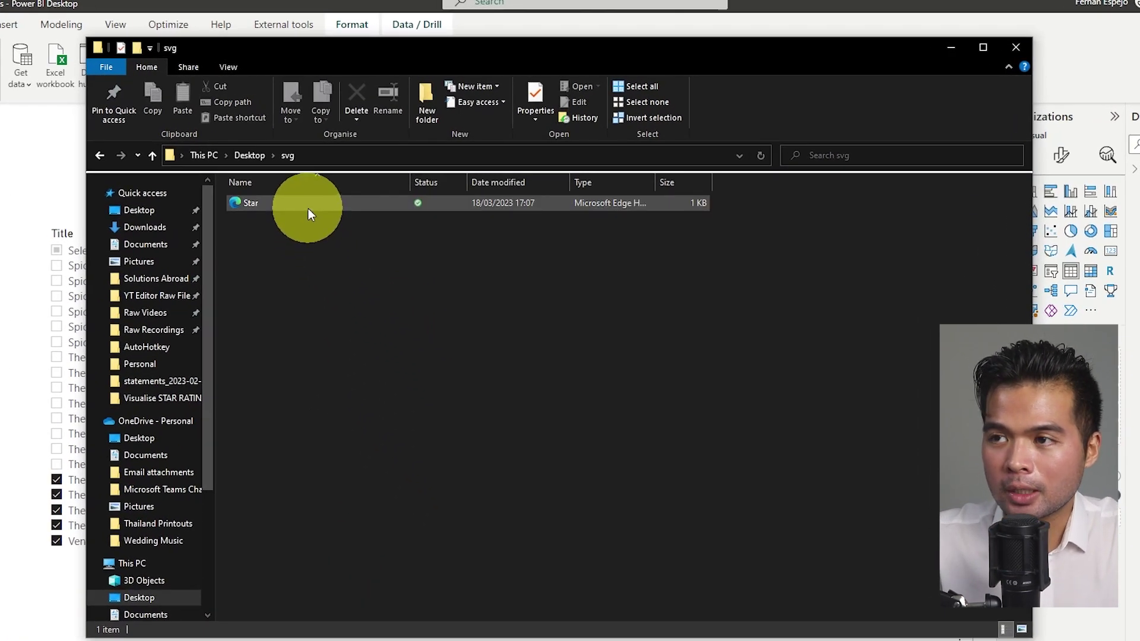
Preview Star.svg as a black star in Edge, close it, and bring up the Star file's options
{"action": "left_click", "coordinate": [266, 205]}
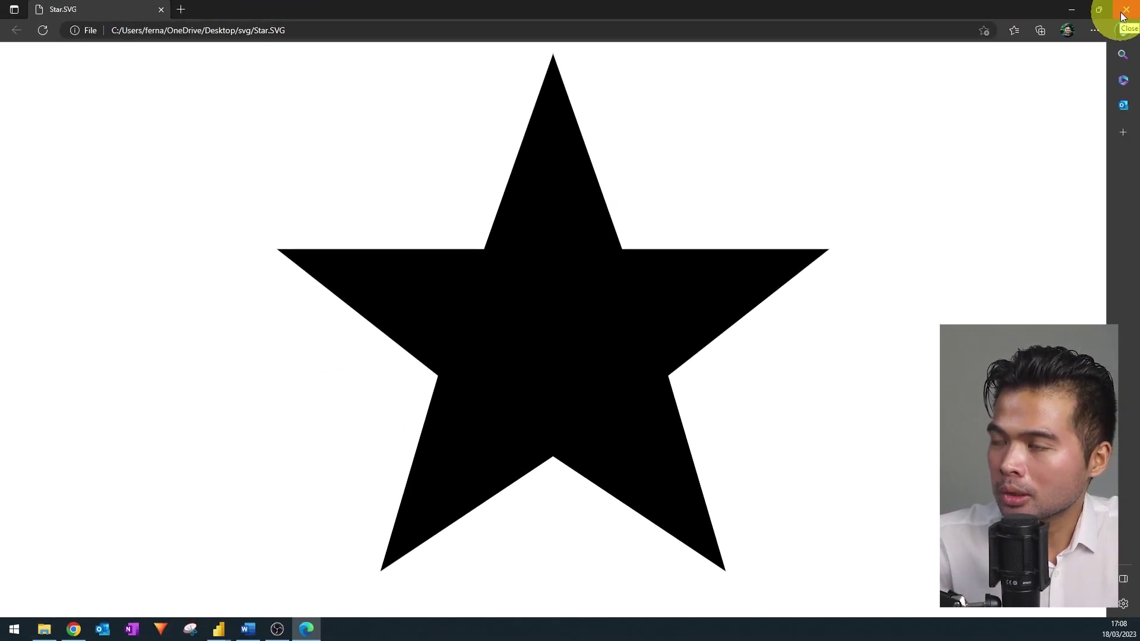
{"action": "left_click", "coordinate": [1122, 17]}
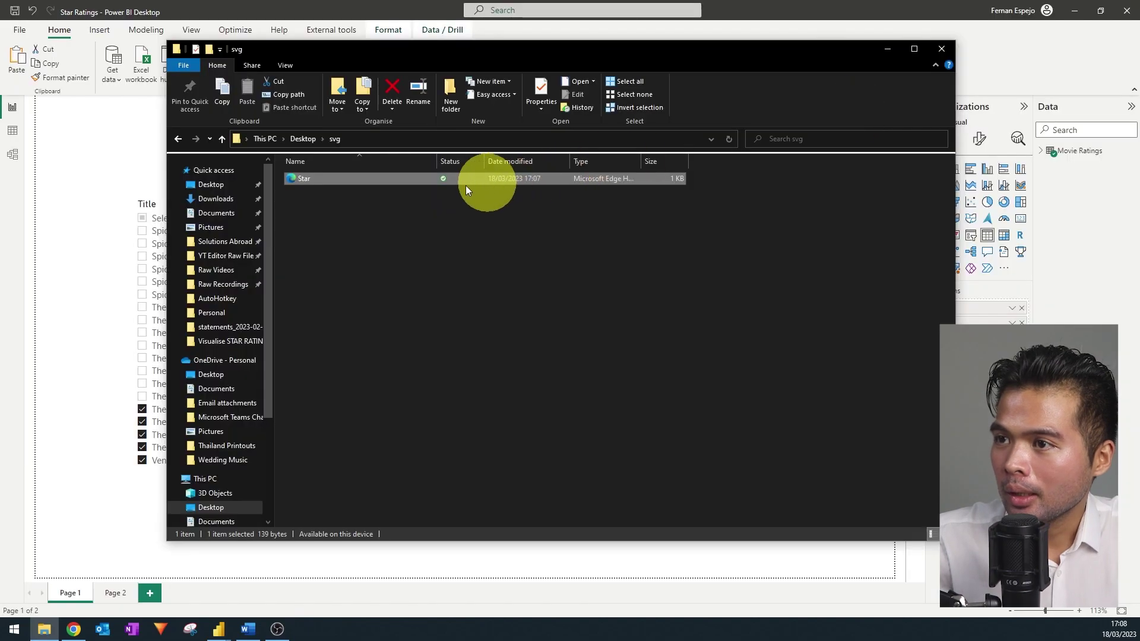
{"action": "right_click", "coordinate": [305, 177]}
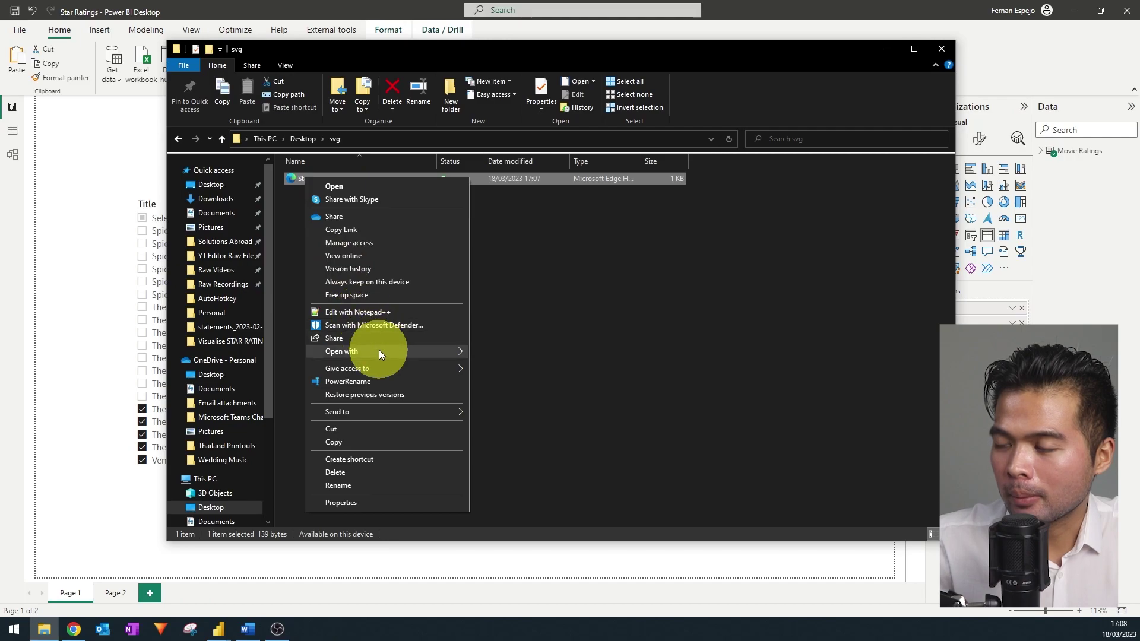
Open Star.SVG in Notepad++ and select all three lines of its SVG code
{"action": "mouse_move", "coordinate": [378, 351]}
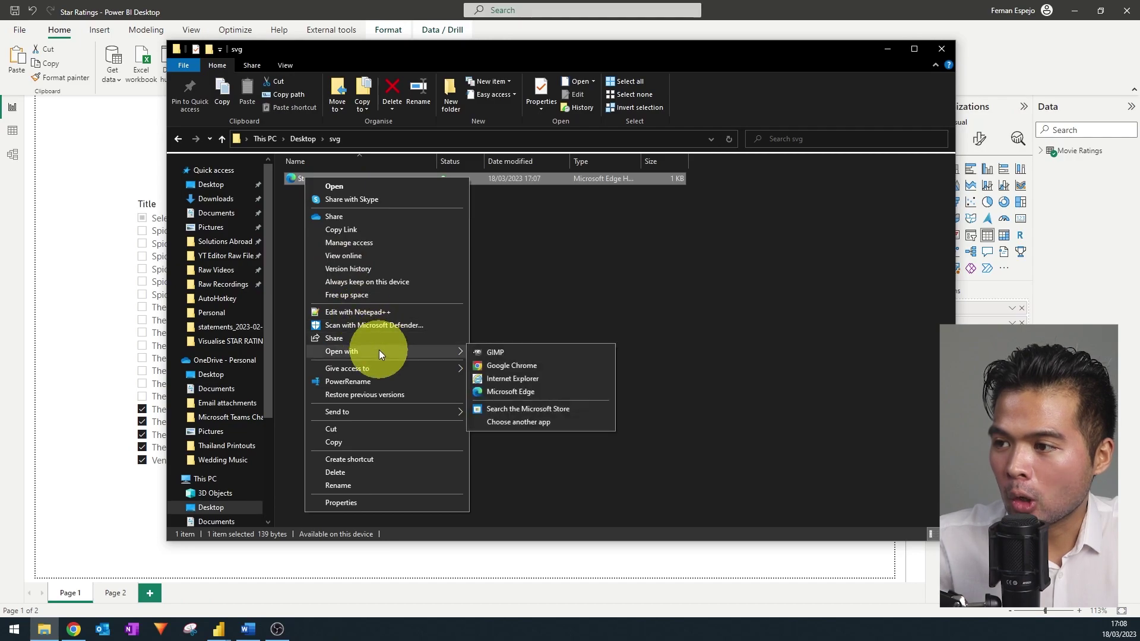
{"action": "left_click", "coordinate": [427, 314]}
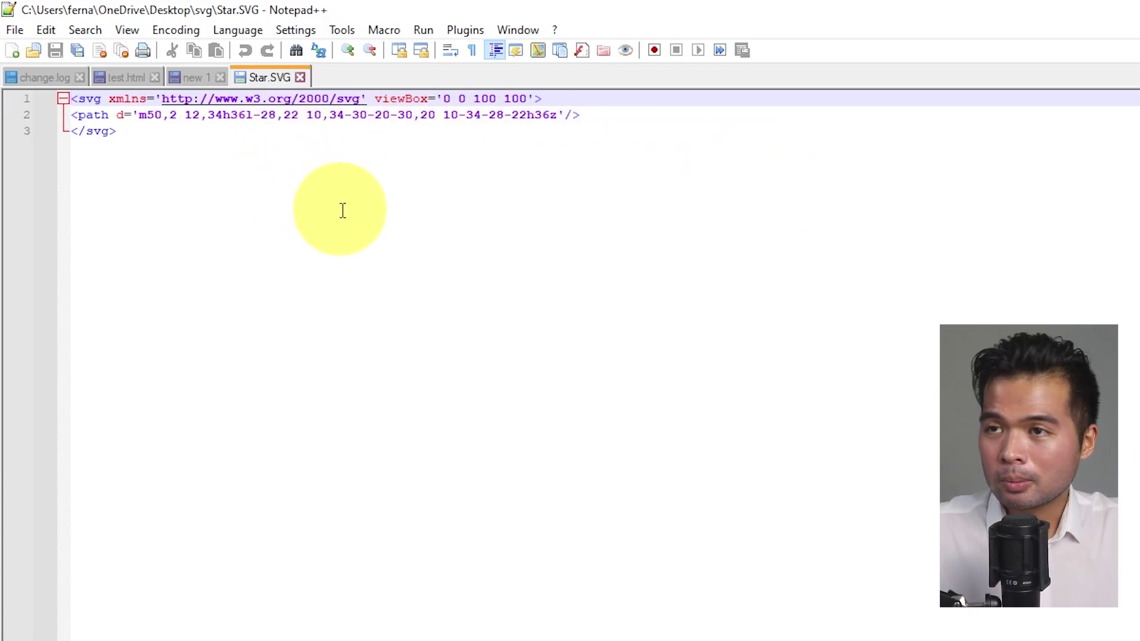
{"action": "left_click_drag", "start_coordinate": [312, 196], "coordinate": [9, 98]}
{"action": "key", "text": "ctrl+c"}
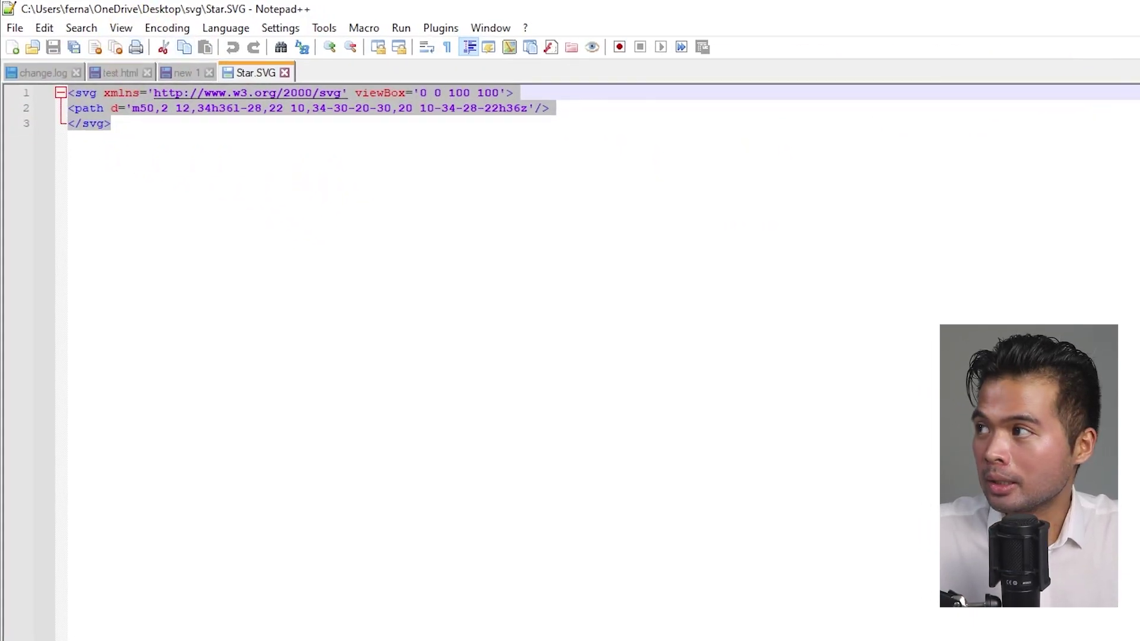
In the Star Ratings report, add a new blank Page 2
{"action": "mouse_move", "coordinate": [229, 626]}
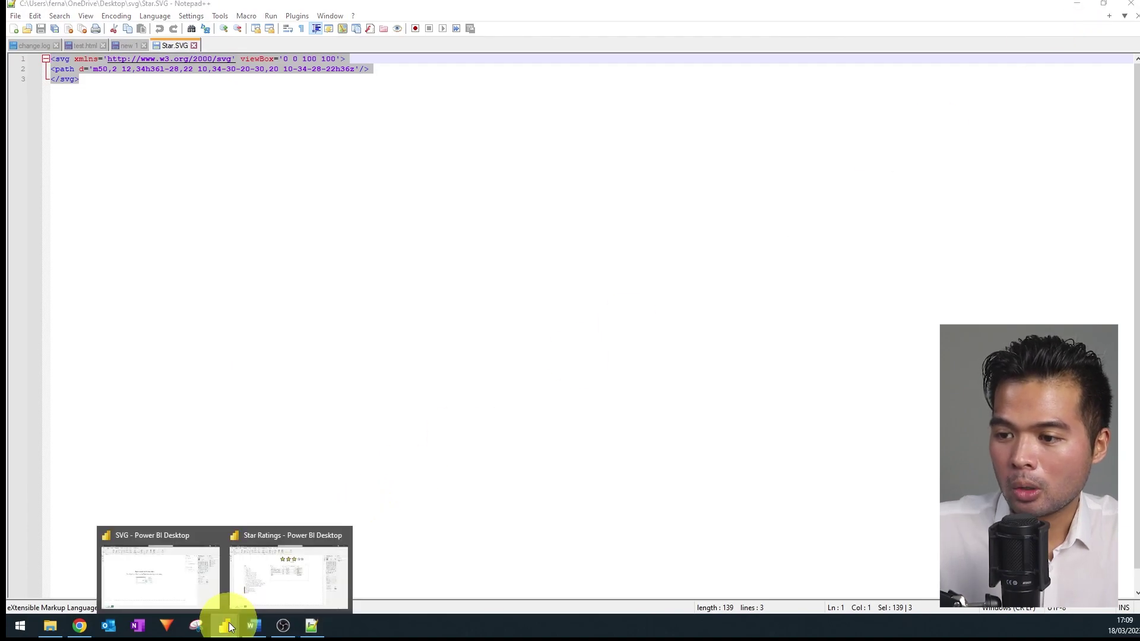
{"action": "left_click", "coordinate": [258, 577]}
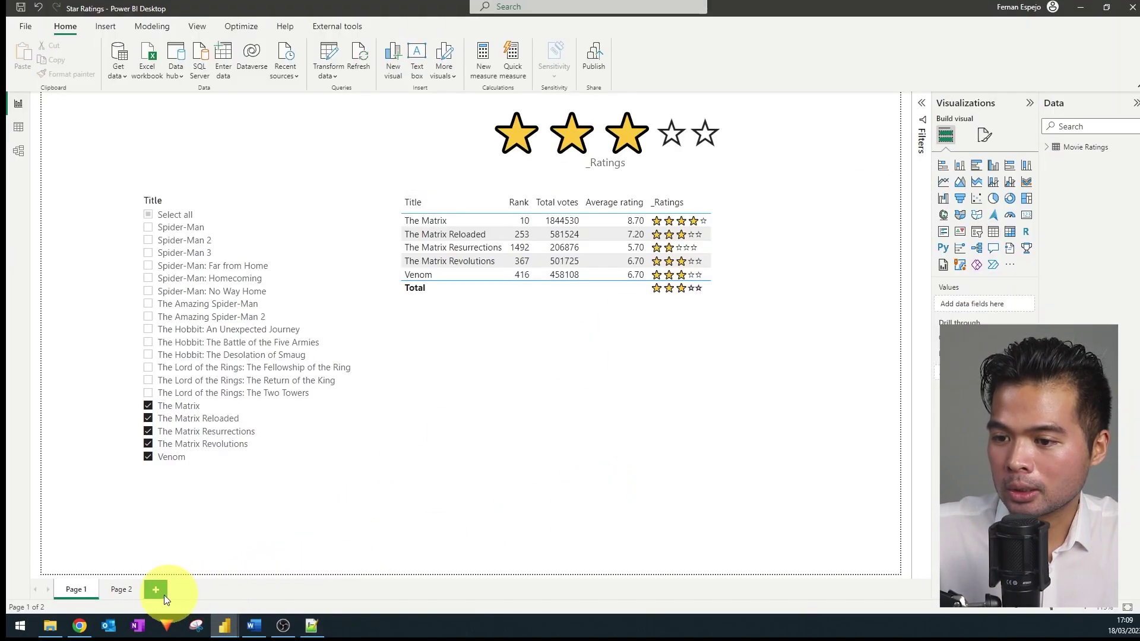
{"action": "left_click", "coordinate": [127, 590]}
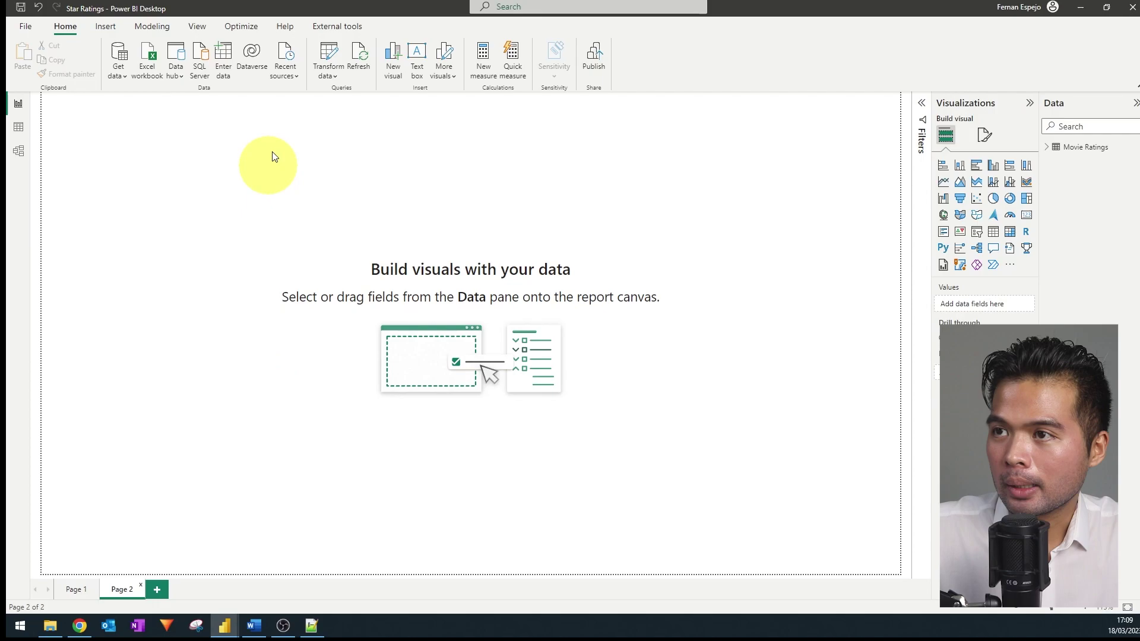
{"action": "left_click", "coordinate": [105, 26]}
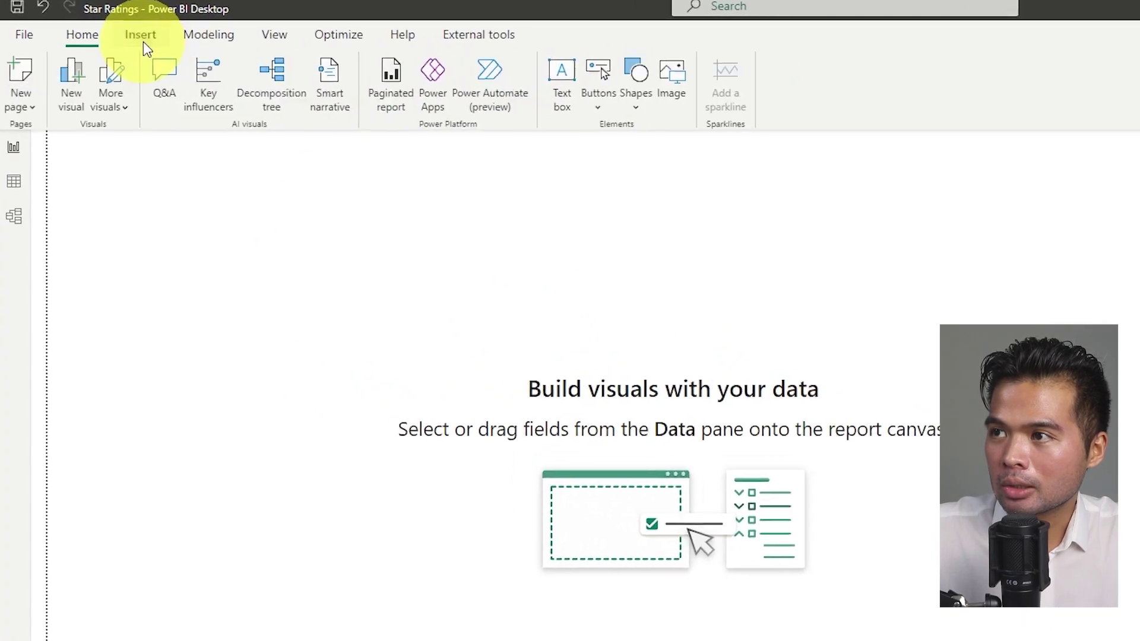
{"action": "left_click", "coordinate": [64, 26]}
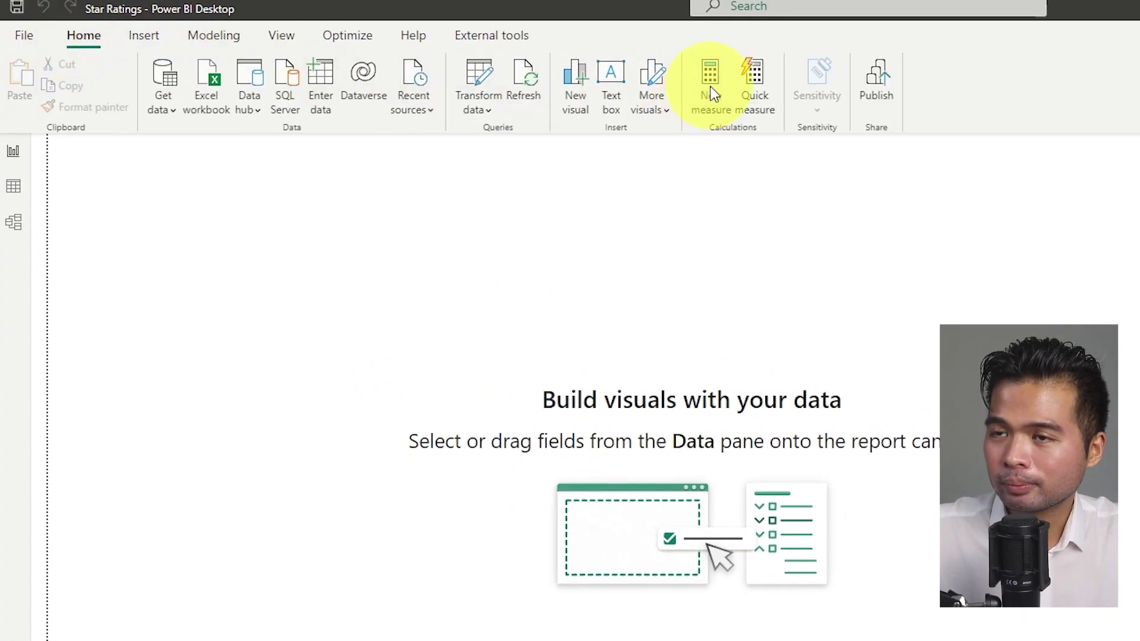
Create a Stars measure containing the pasted star SVG code as a text string
{"action": "left_click", "coordinate": [712, 89]}
{"action": "type", "text": "Stars = \""}
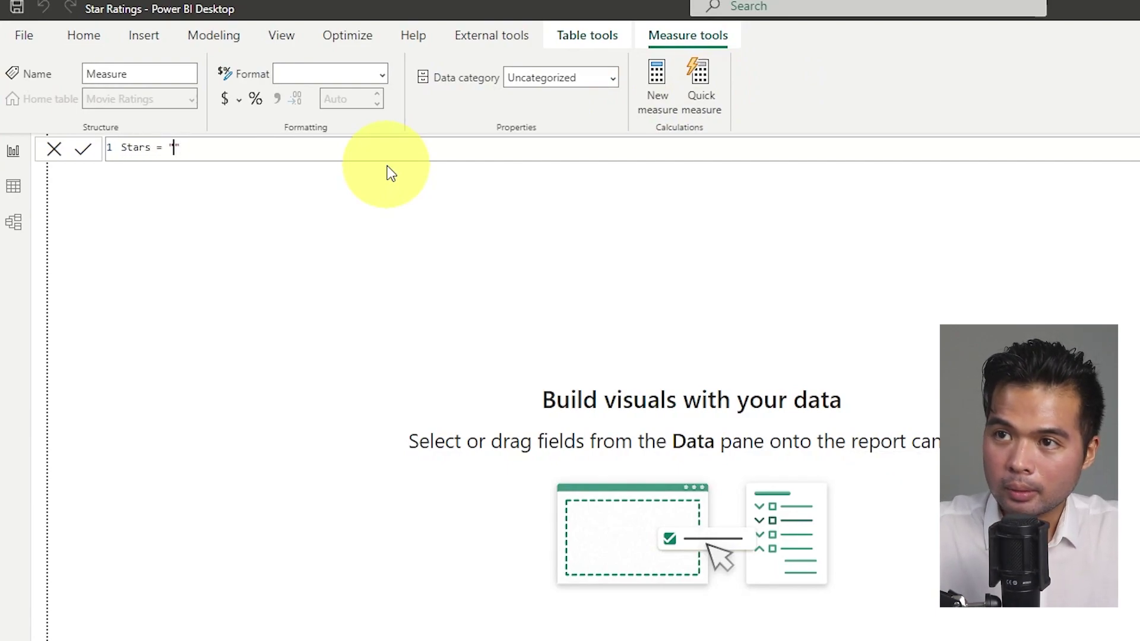
{"action": "key", "text": "ctrl+v"}
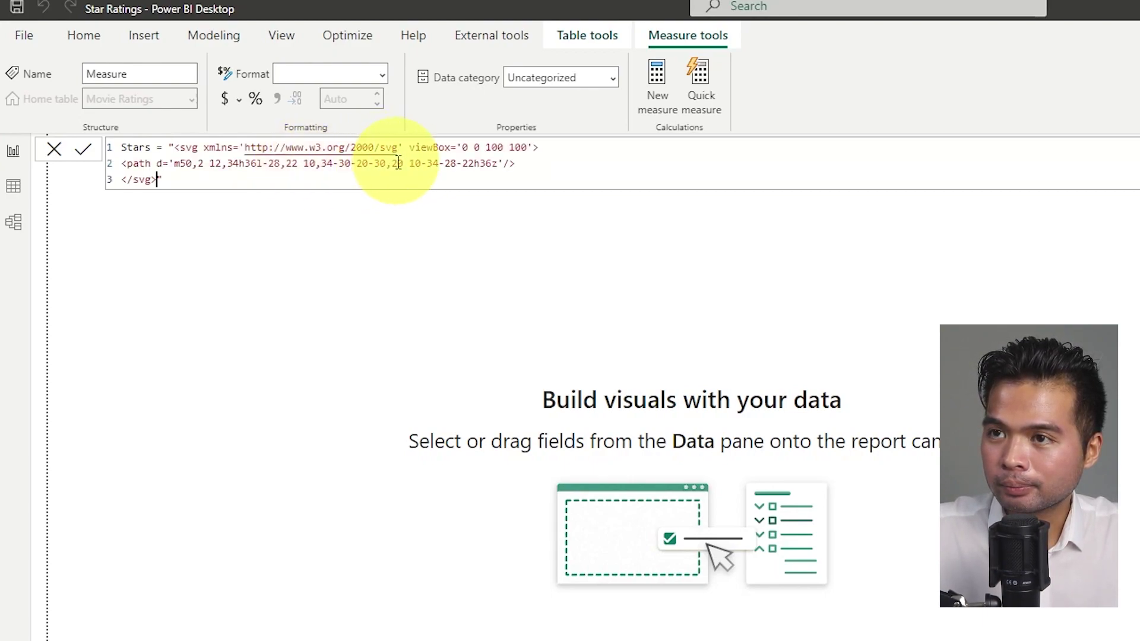
{"action": "key", "text": "Return"}
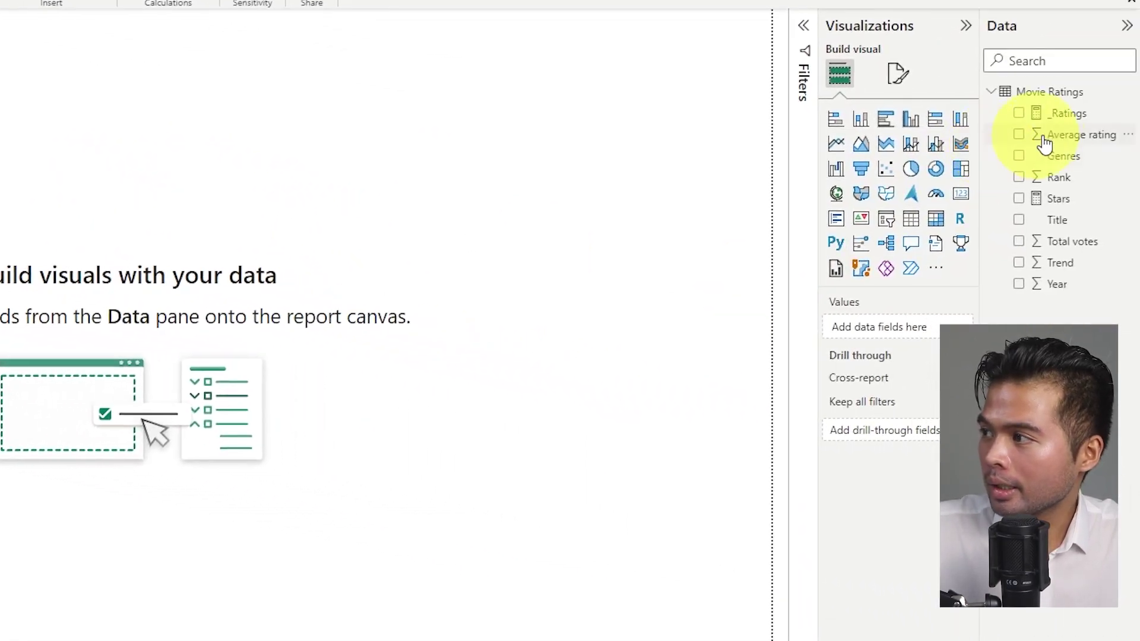
Add a table of movie Titles, enlarge it, and move it to the page's left edge
{"action": "left_click_drag", "start_coordinate": [1055, 229], "coordinate": [302, 156]}
{"action": "left_click_drag", "start_coordinate": [372, 390], "coordinate": [676, 626]}
{"action": "left_click_drag", "start_coordinate": [588, 499], "coordinate": [516, 499]}
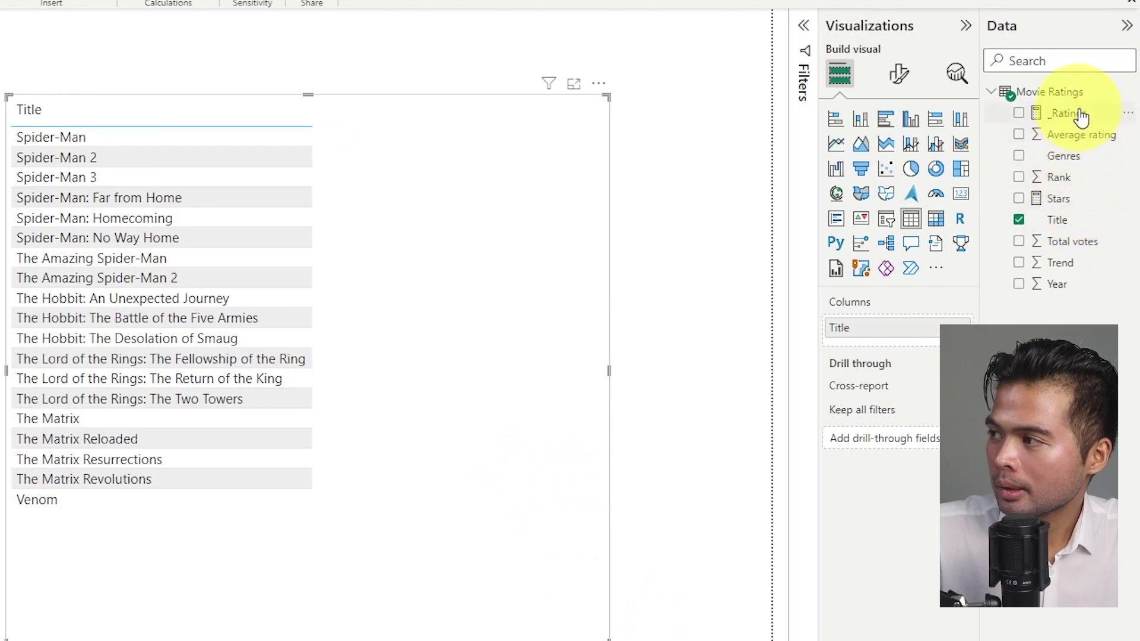
Add the Stars measure as a column and make the table much wider and taller
{"action": "left_click_drag", "start_coordinate": [1069, 196], "coordinate": [522, 265]}
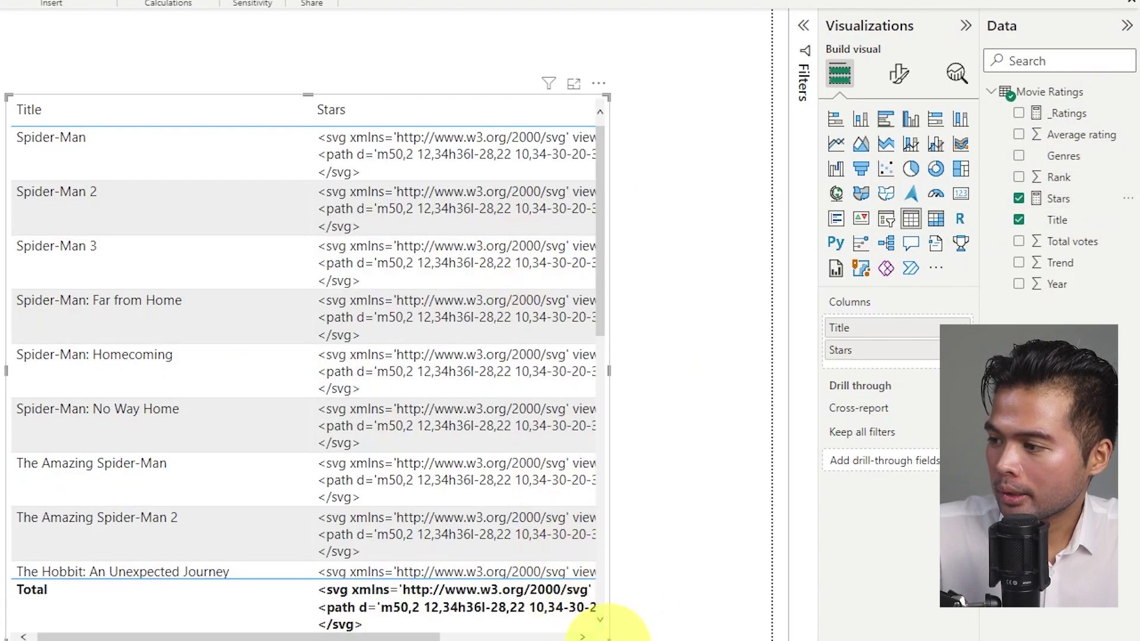
{"action": "left_click", "coordinate": [630, 626]}
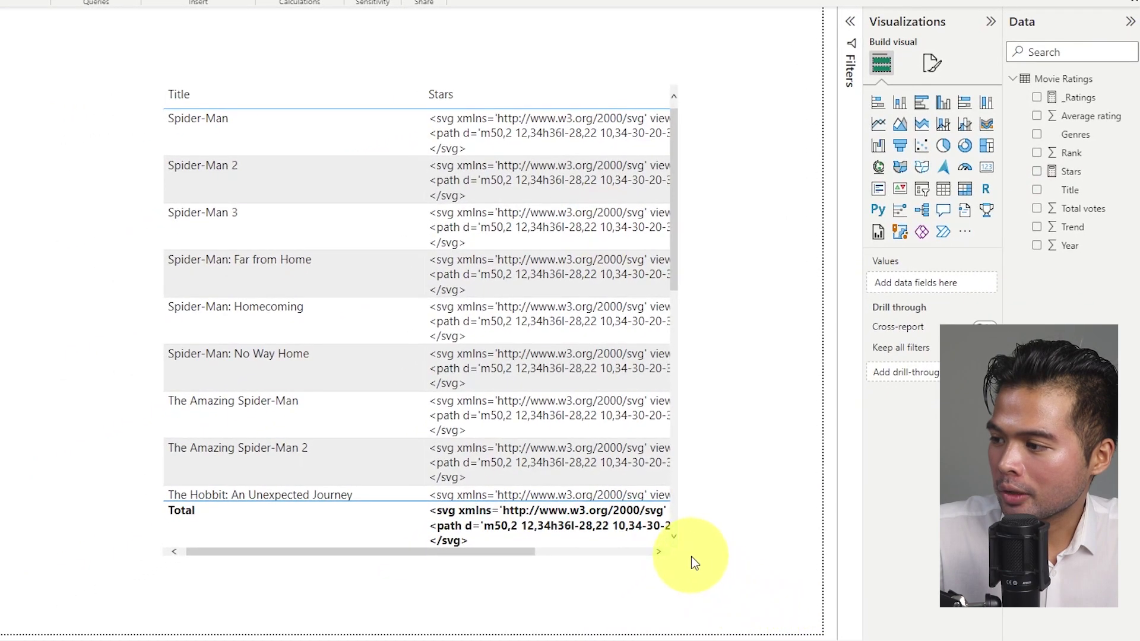
{"action": "left_click", "coordinate": [667, 555]}
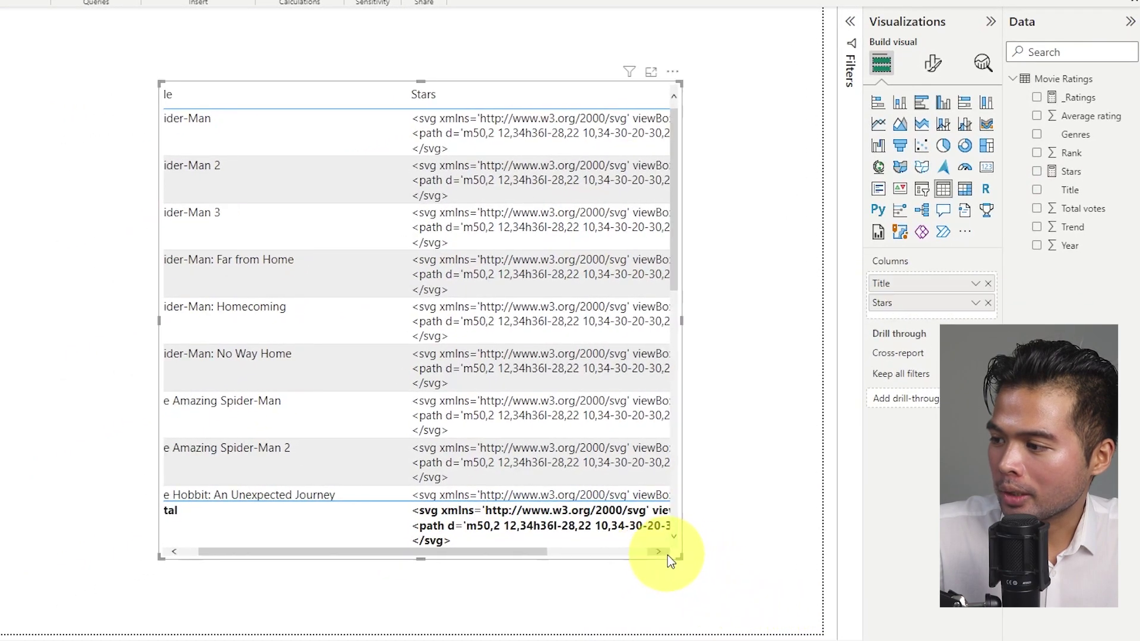
{"action": "left_click_drag", "start_coordinate": [682, 555], "coordinate": [824, 619]}
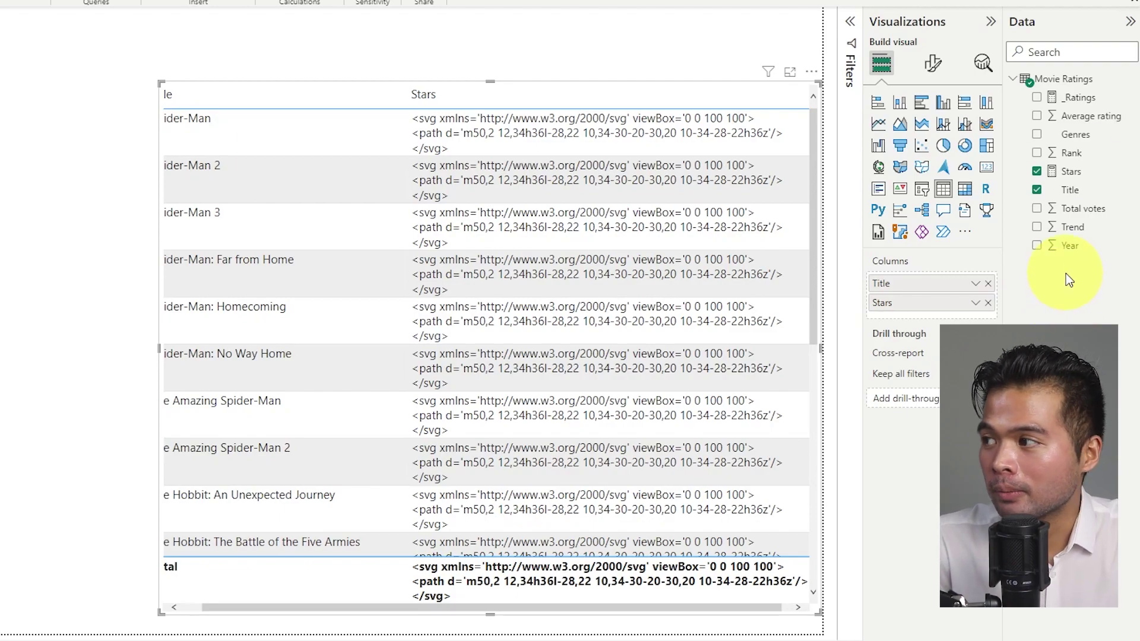
Set the Stars measure's data category to Image URL
{"action": "left_click", "coordinate": [1073, 172]}
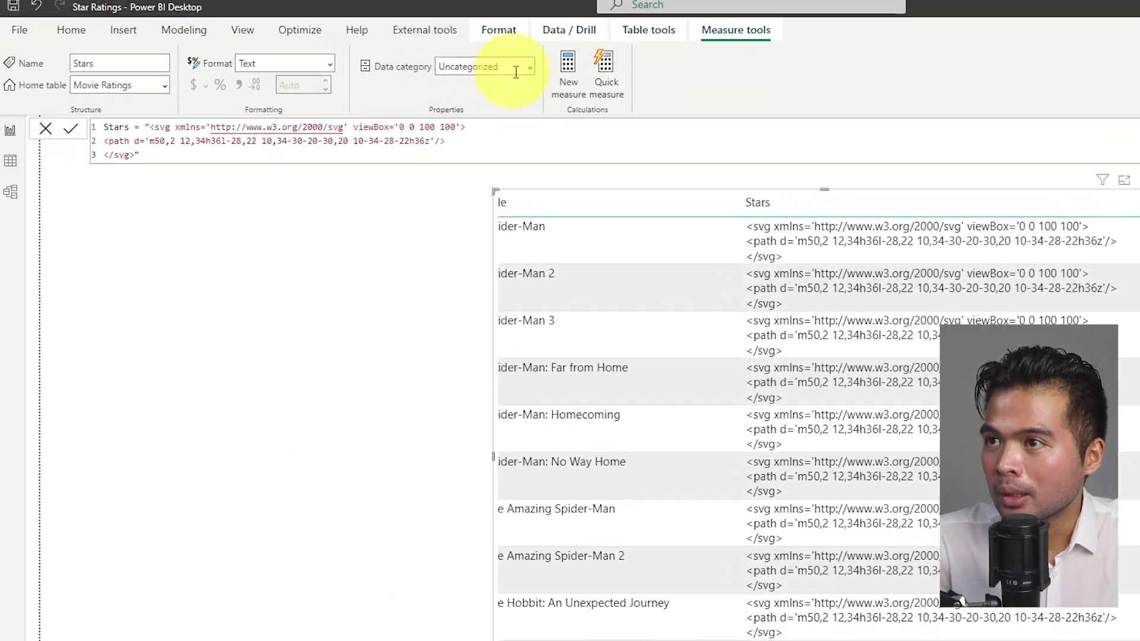
{"action": "left_click", "coordinate": [530, 70]}
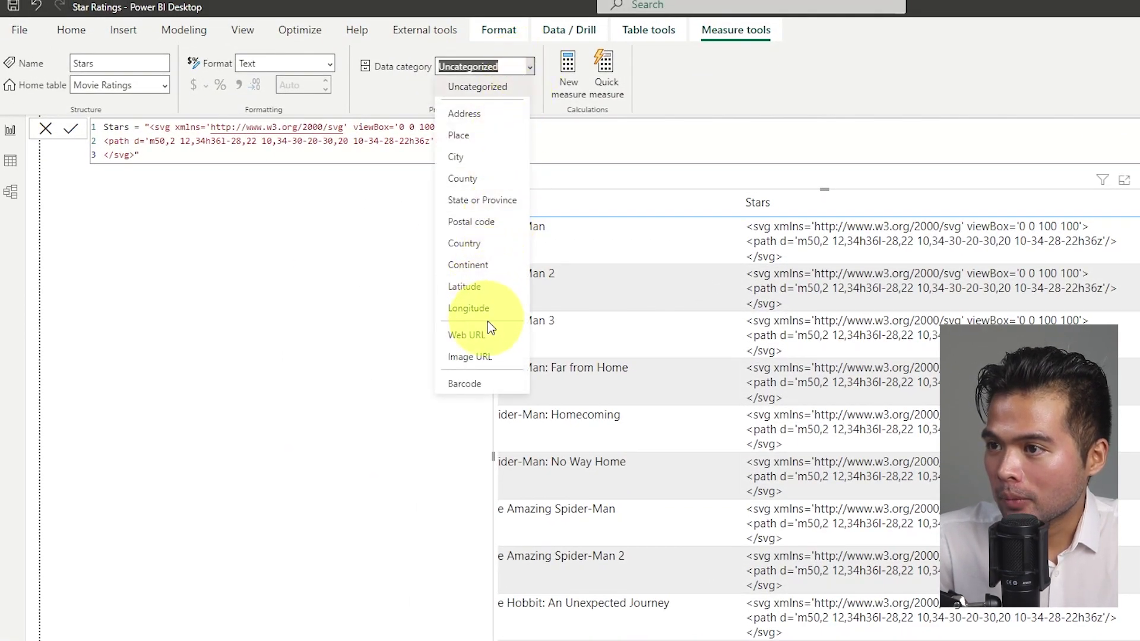
{"action": "left_click", "coordinate": [486, 359]}
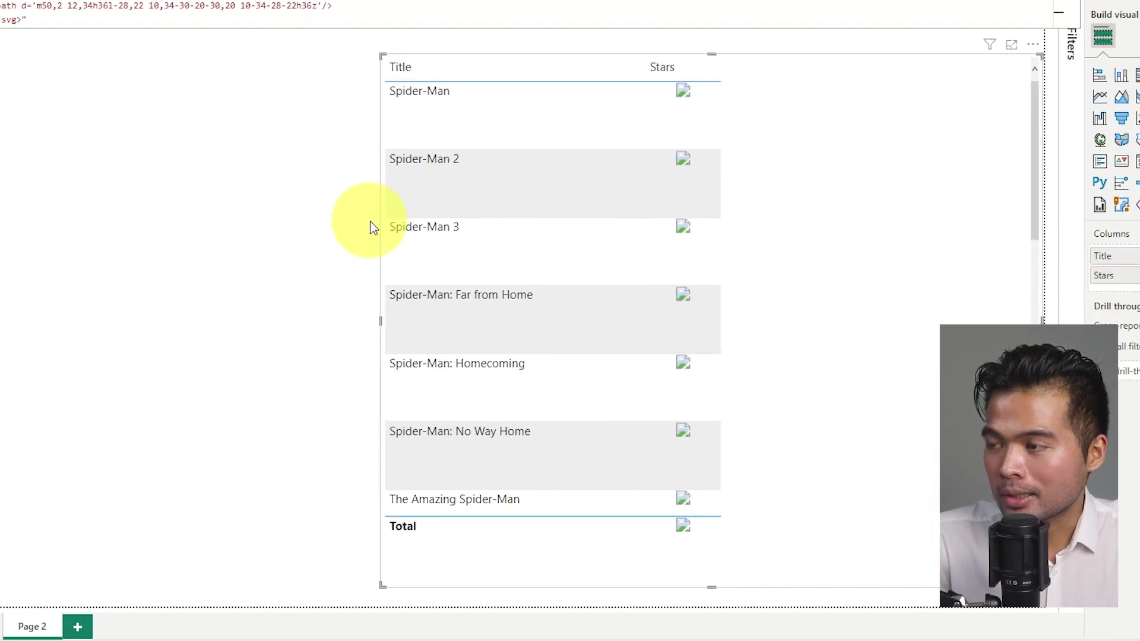
{"action": "mouse_move", "coordinate": [711, 126]}
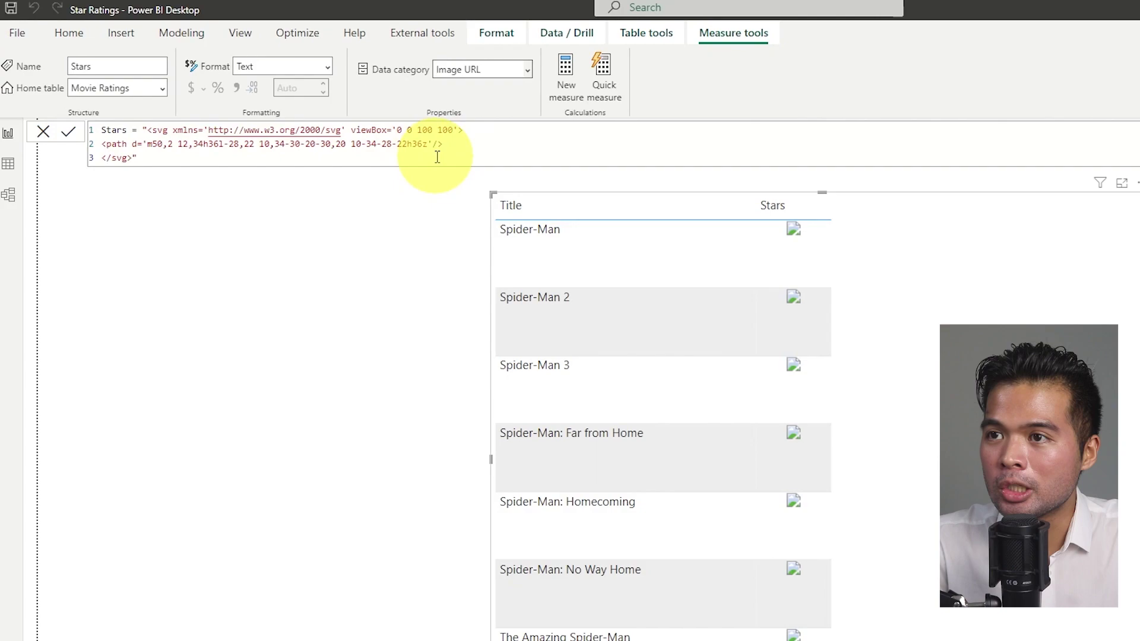
Prefix the Stars SVG string with data:image/svg+xml;utf8, so the rows render black stars
{"action": "left_click", "coordinate": [147, 132]}
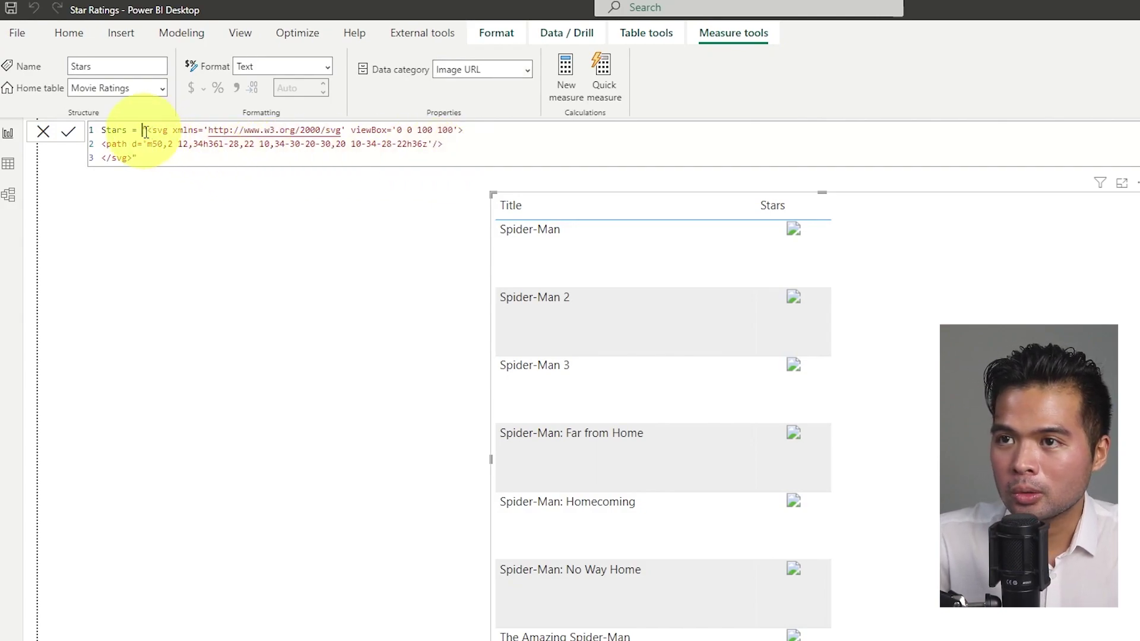
{"action": "type", "text": "data:image/svg+xml;utf8"}
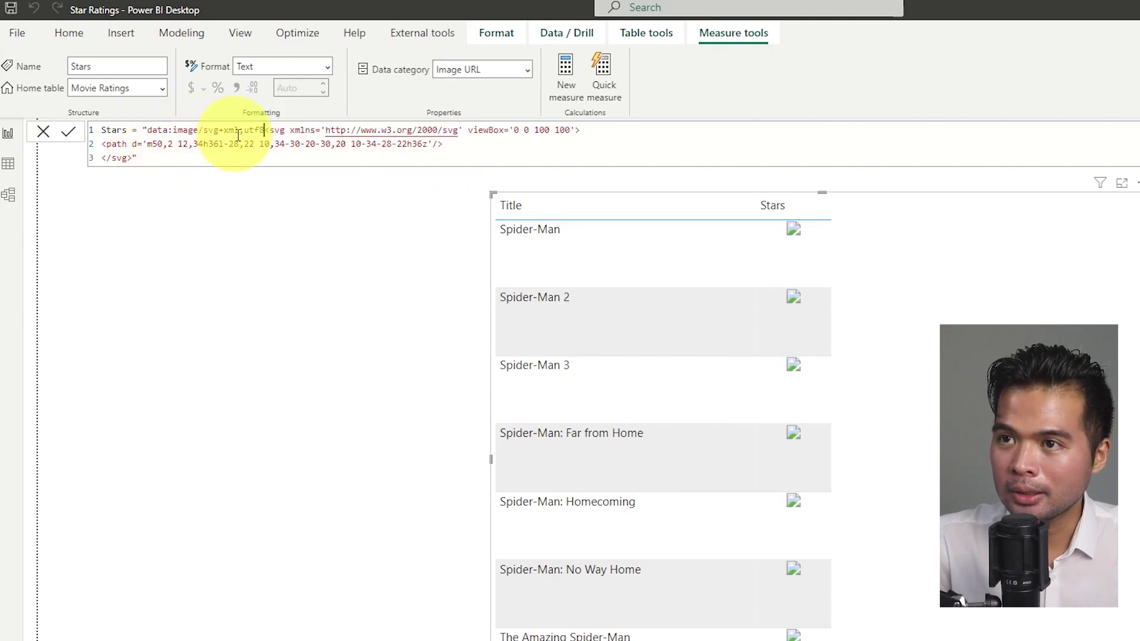
{"action": "type", "text": ","}
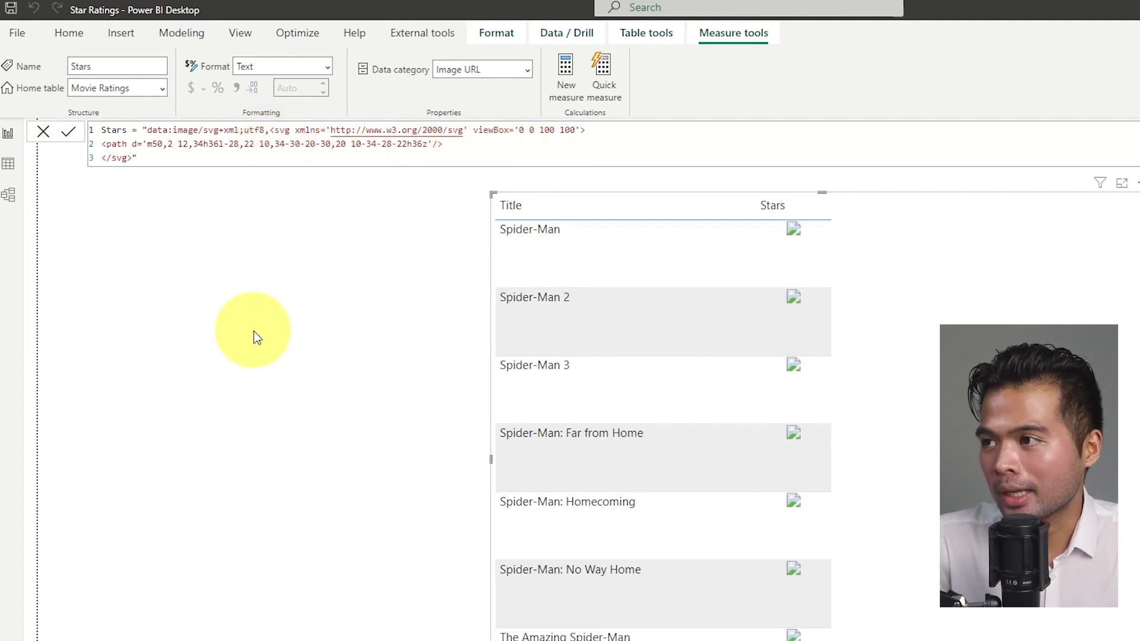
{"action": "key", "text": "Return"}
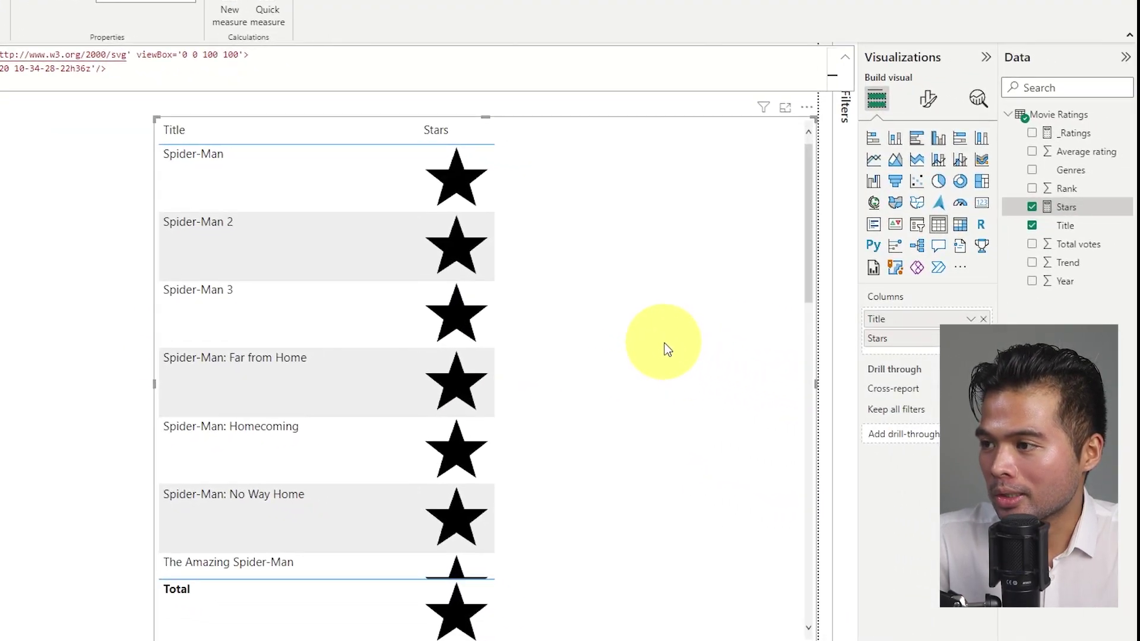
{"action": "scroll", "coordinate": [790, 377], "scroll_direction": "down", "scroll_amount": 10}
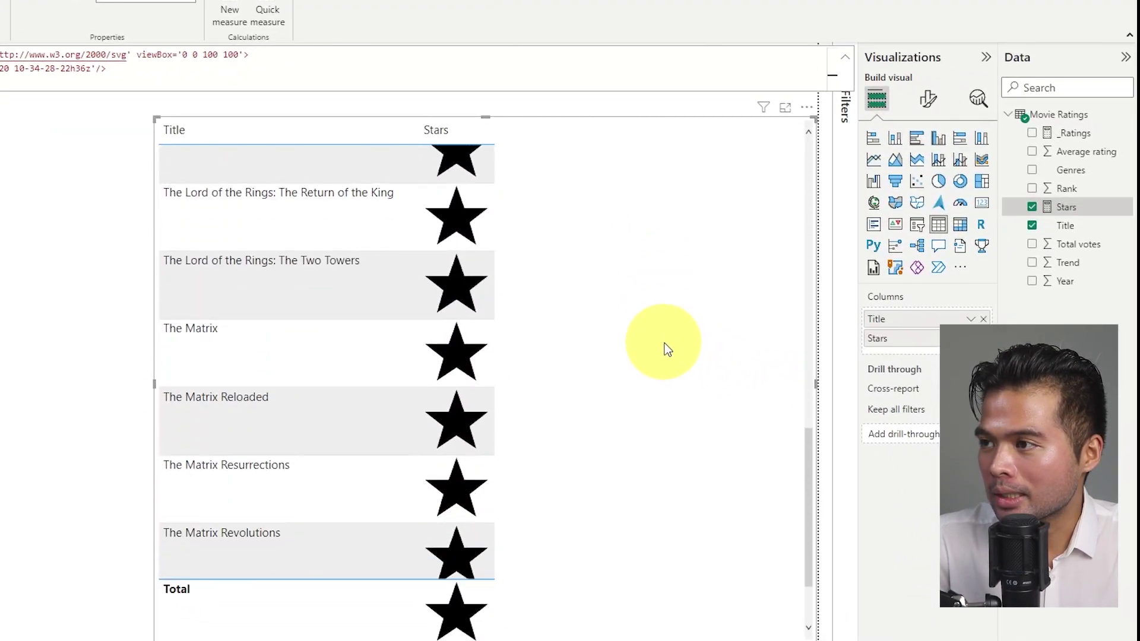
{"action": "scroll", "coordinate": [791, 377], "scroll_direction": "up", "scroll_amount": 8}
{"action": "scroll", "coordinate": [666, 349], "scroll_direction": "up", "scroll_amount": 4}
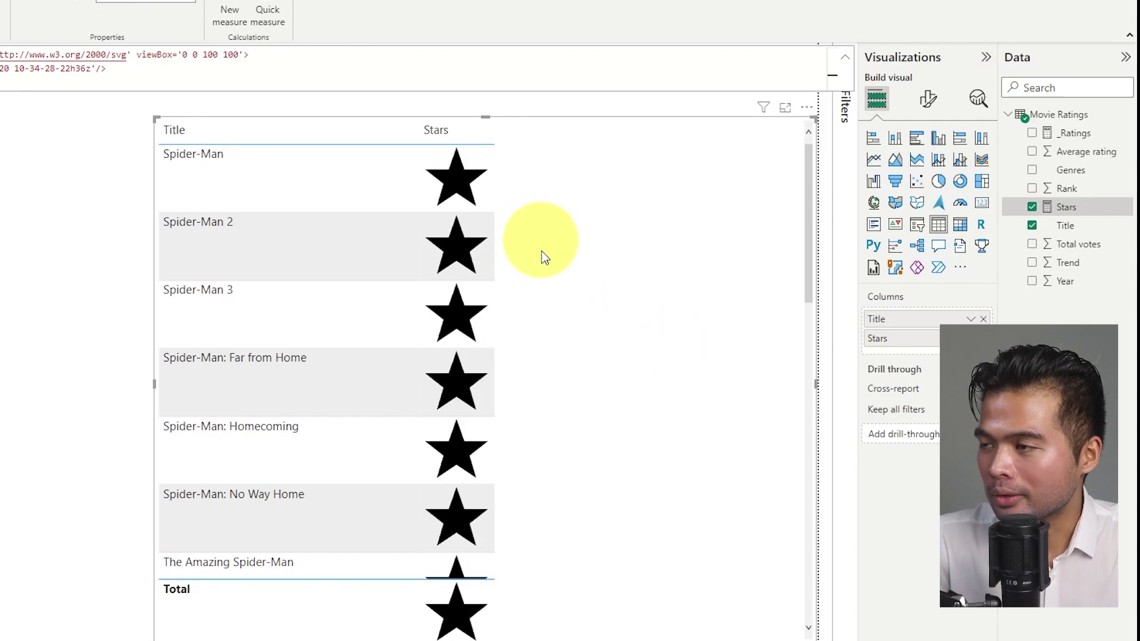
{"action": "scroll", "coordinate": [561, 339], "scroll_direction": "down", "scroll_amount": 5}
{"action": "scroll", "coordinate": [562, 339], "scroll_direction": "up", "scroll_amount": 5}
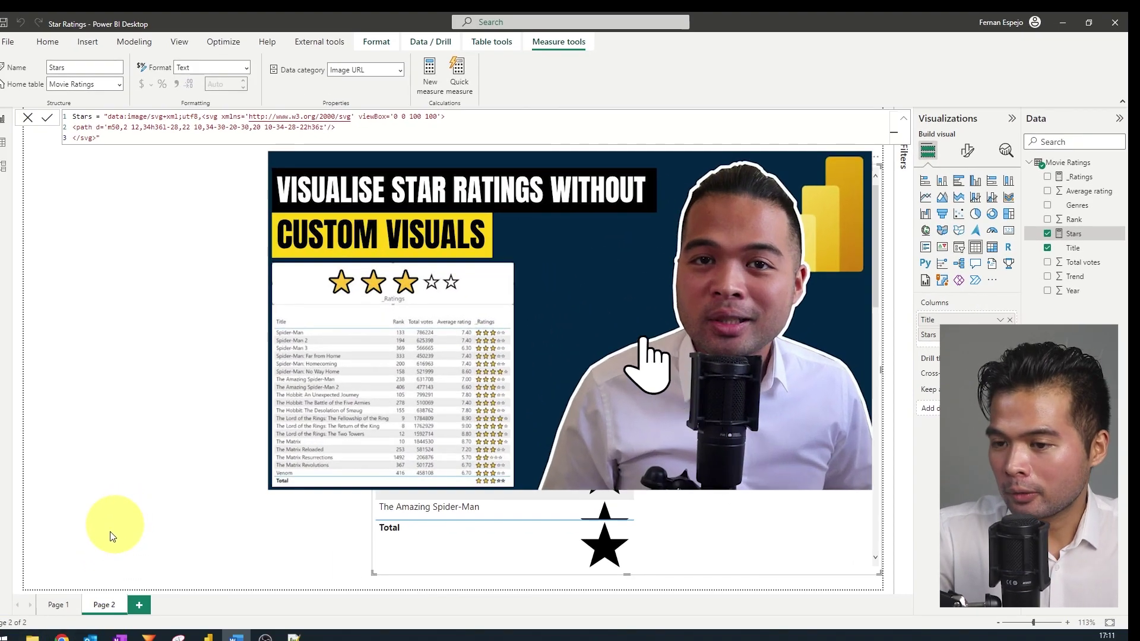
Copy the Draw Clipped Gold Stars DAX code block from the hatfullofdata blog post
{"action": "left_click", "coordinate": [60, 603]}
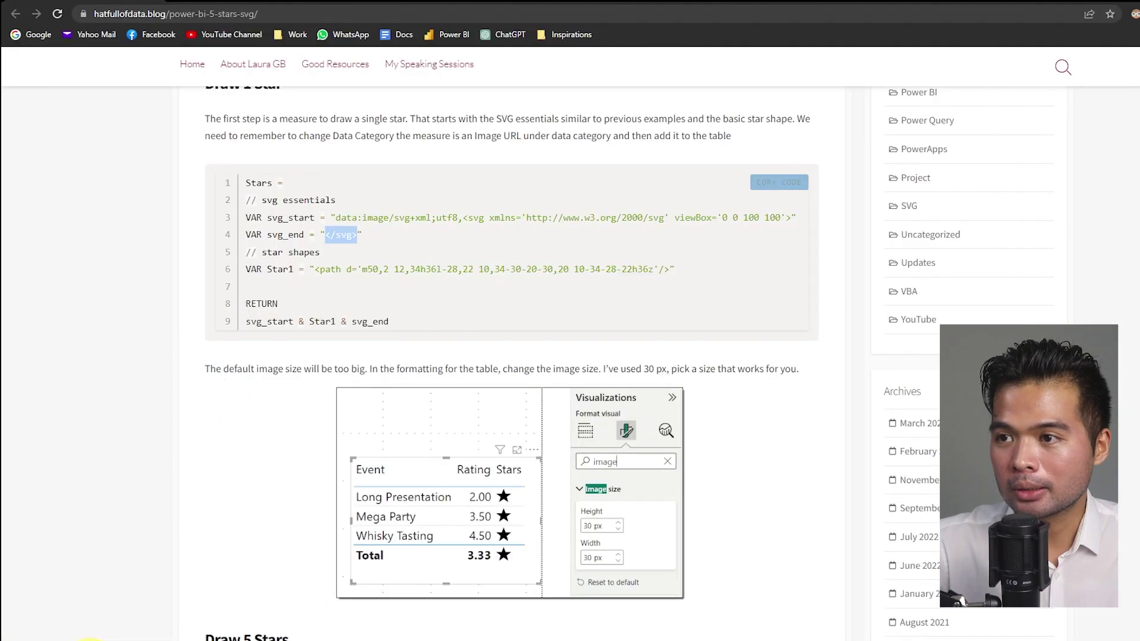
{"action": "scroll", "coordinate": [261, 445], "scroll_direction": "up", "scroll_amount": 5}
{"action": "scroll", "coordinate": [264, 442], "scroll_direction": "up", "scroll_amount": 6}
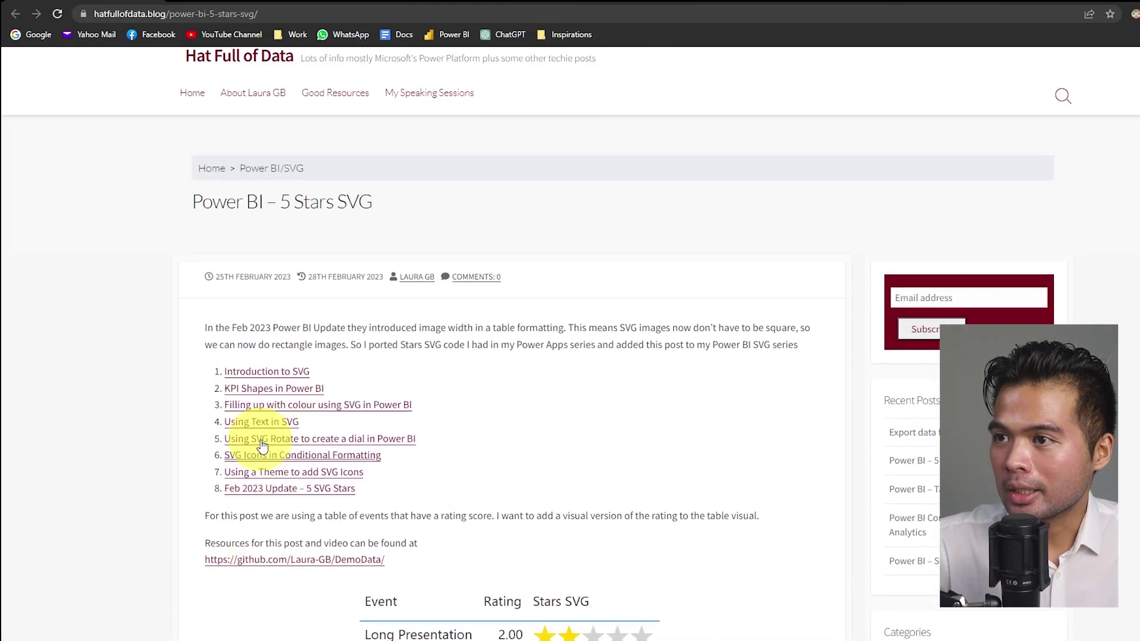
{"action": "scroll", "coordinate": [356, 356], "scroll_direction": "down", "scroll_amount": 4}
{"action": "scroll", "coordinate": [364, 354], "scroll_direction": "down", "scroll_amount": 20}
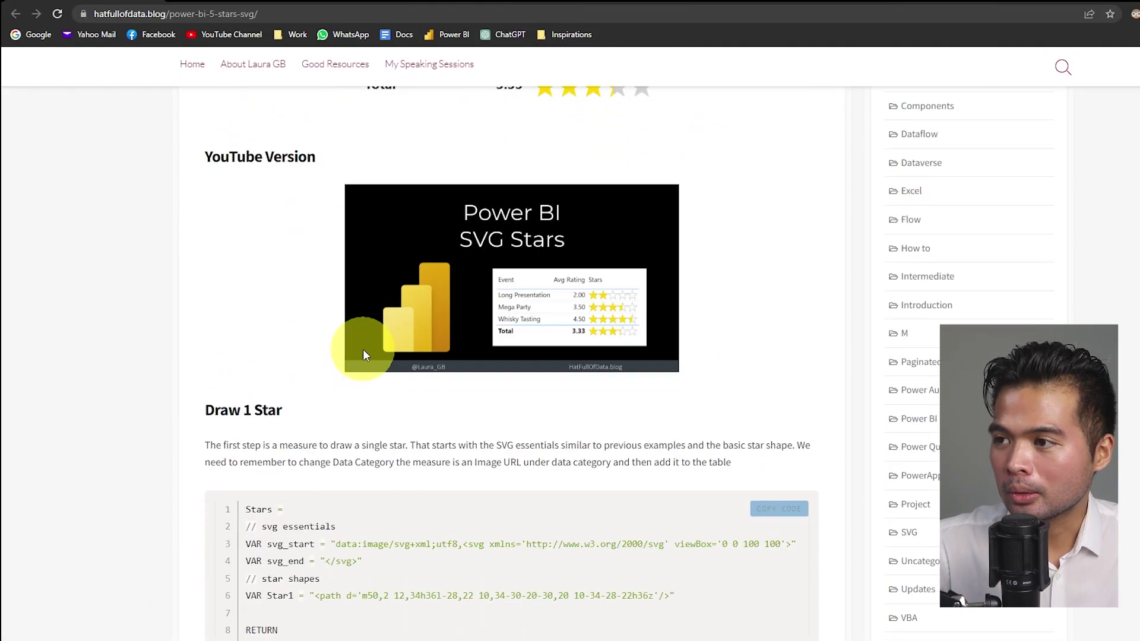
{"action": "scroll", "coordinate": [365, 353], "scroll_direction": "down", "scroll_amount": 15}
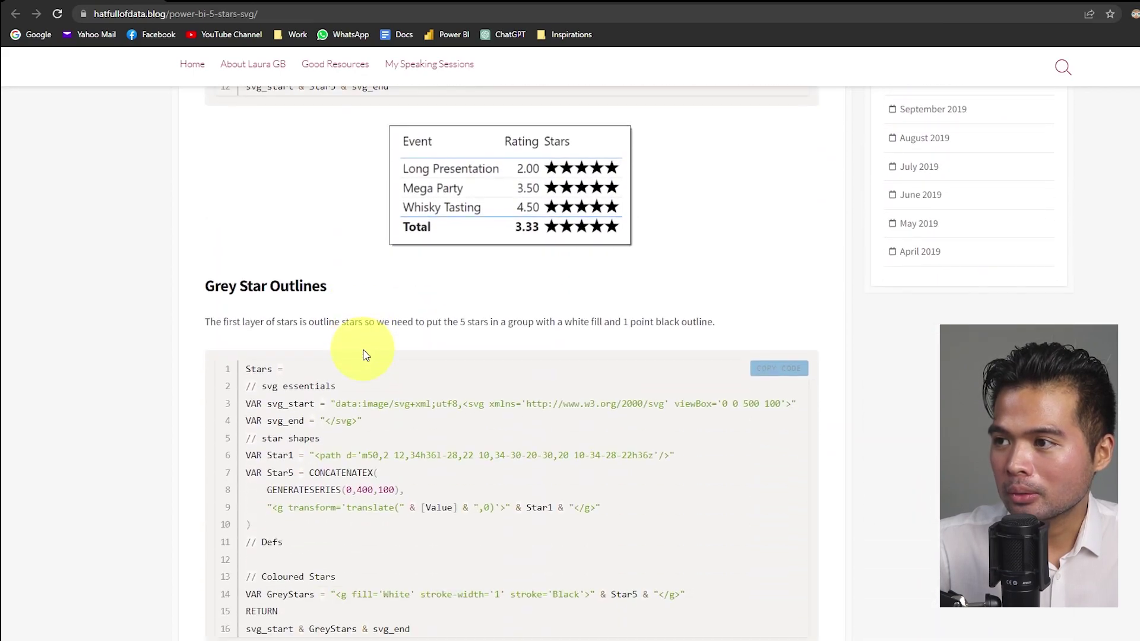
{"action": "scroll", "coordinate": [365, 375], "scroll_direction": "down", "scroll_amount": 1}
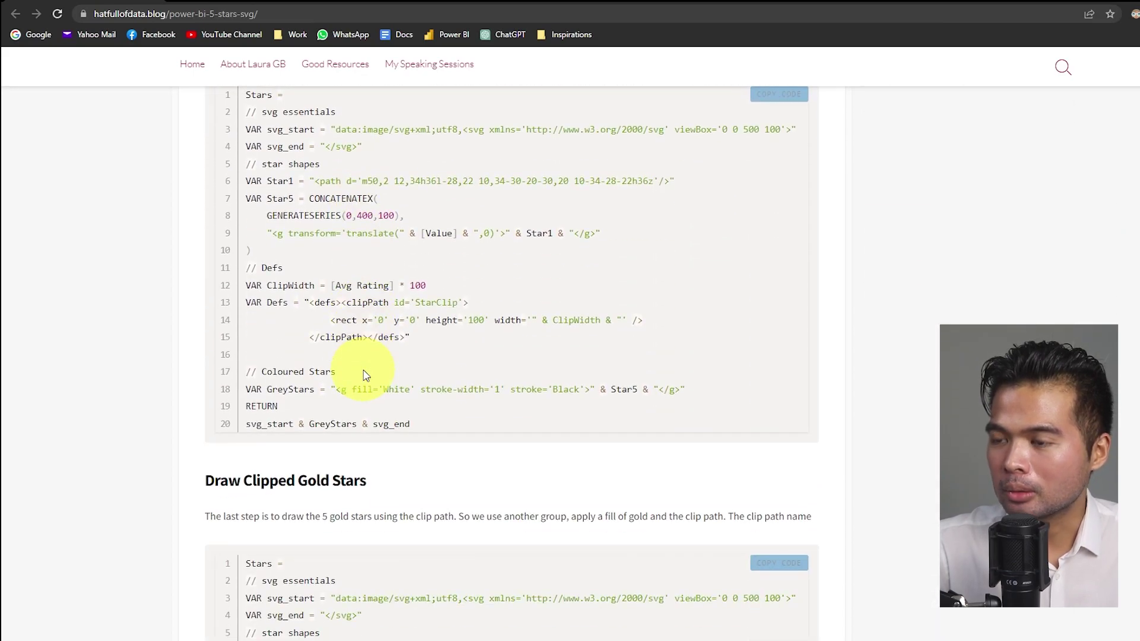
{"action": "scroll", "coordinate": [365, 375], "scroll_direction": "down", "scroll_amount": 6}
{"action": "scroll", "coordinate": [365, 375], "scroll_direction": "down", "scroll_amount": 5}
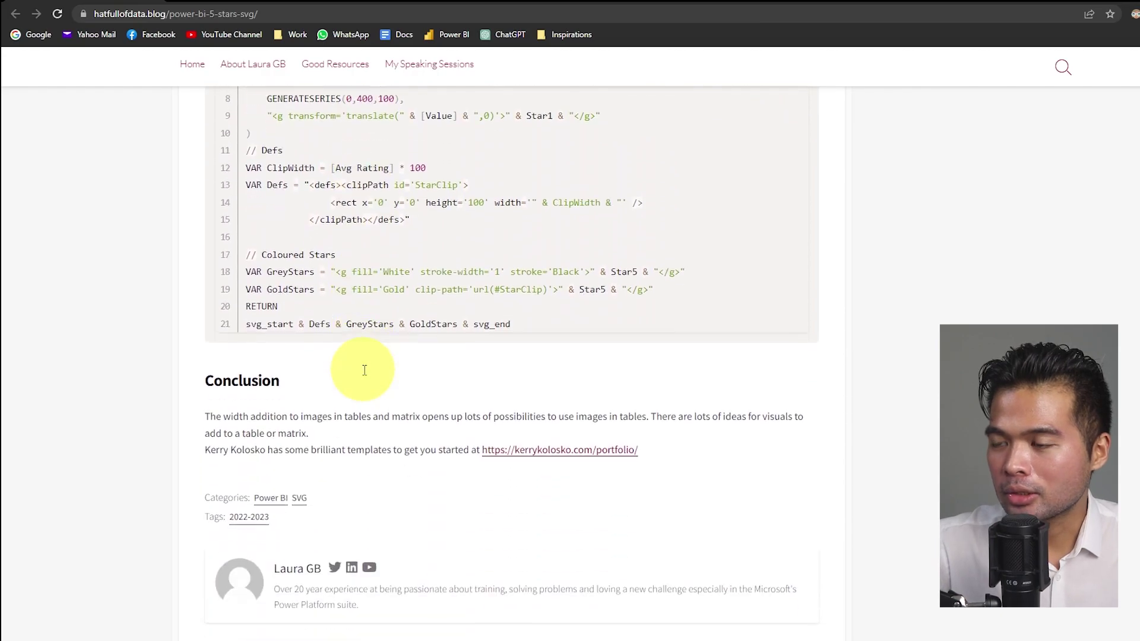
{"action": "scroll", "coordinate": [365, 371], "scroll_direction": "up", "scroll_amount": 5}
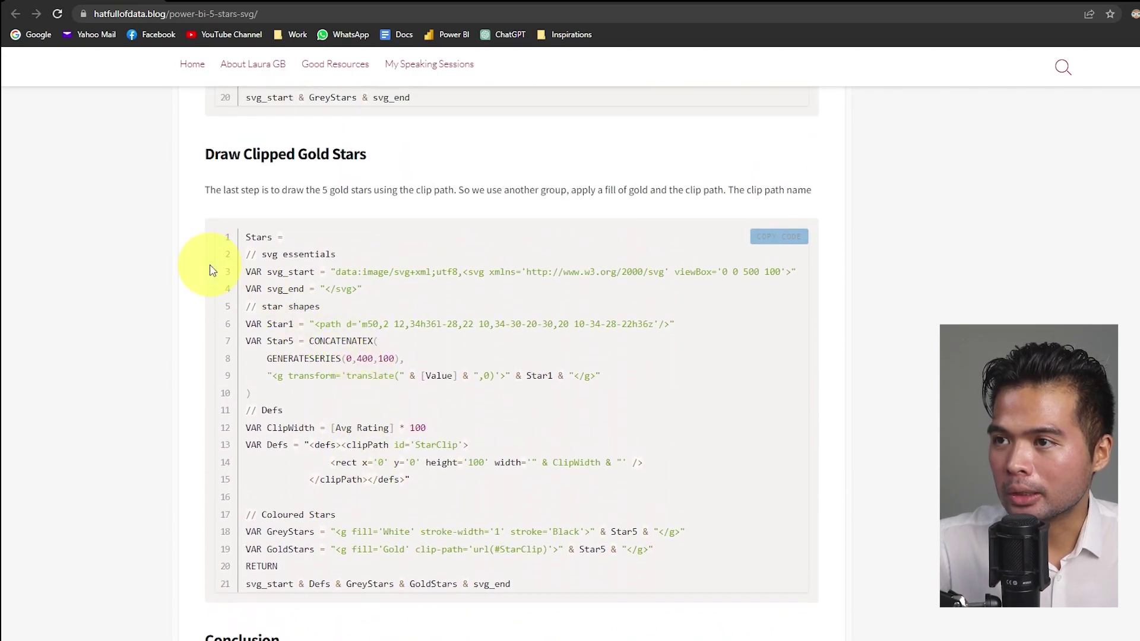
{"action": "left_click", "coordinate": [782, 237]}
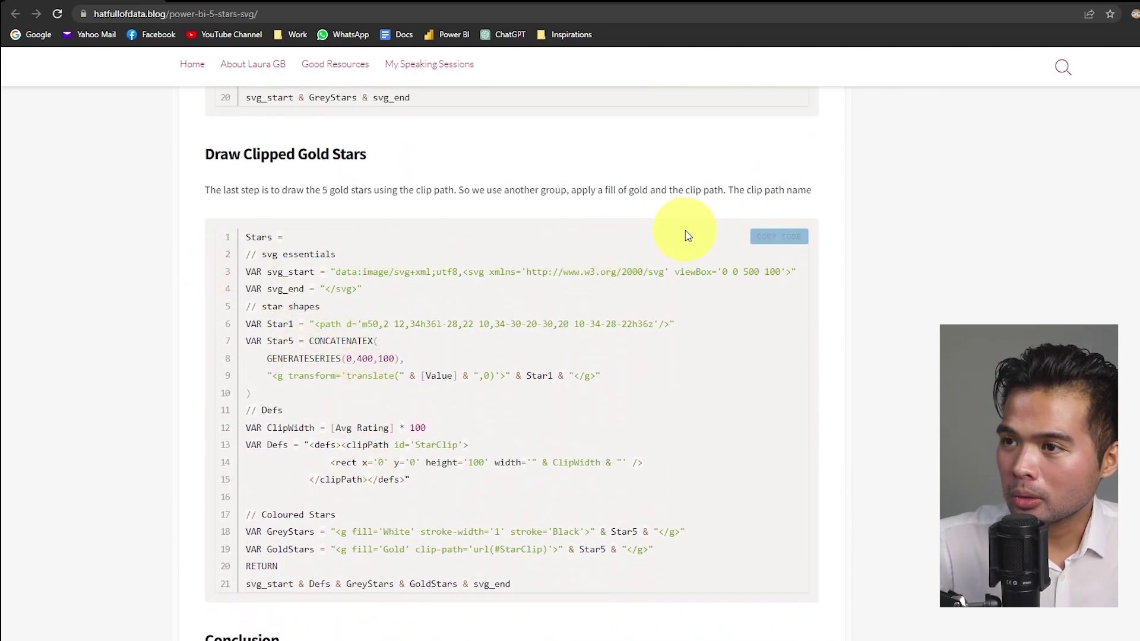
{"action": "left_click", "coordinate": [775, 237]}
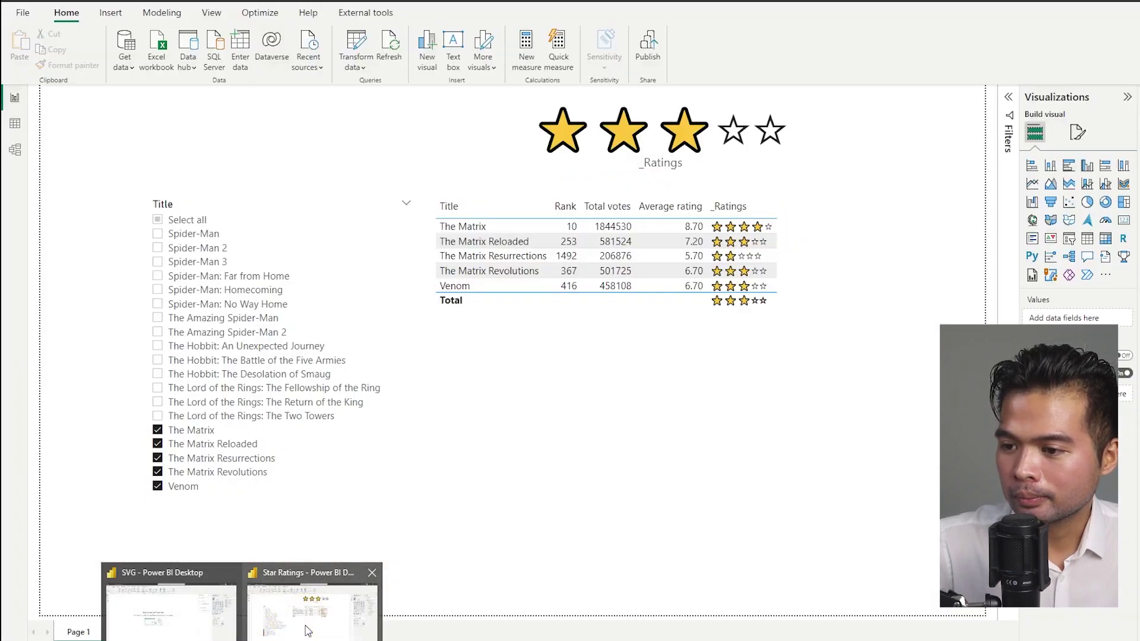
Back in Star Ratings, open the Stars measure's formula and select all of it
{"action": "left_click", "coordinate": [264, 632]}
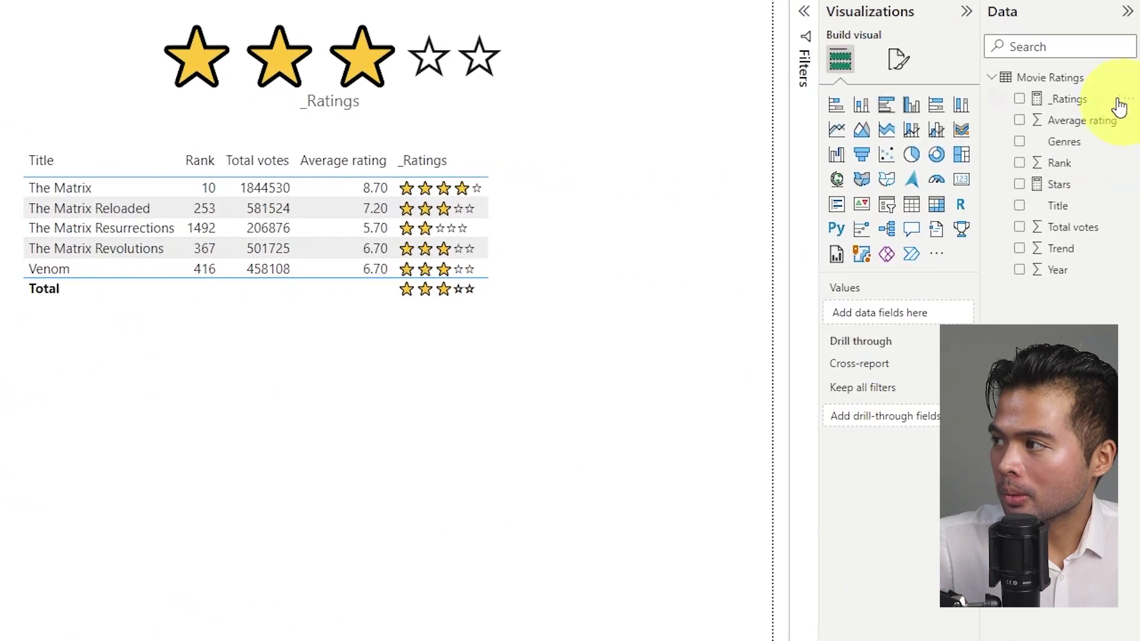
{"action": "left_click", "coordinate": [1065, 189]}
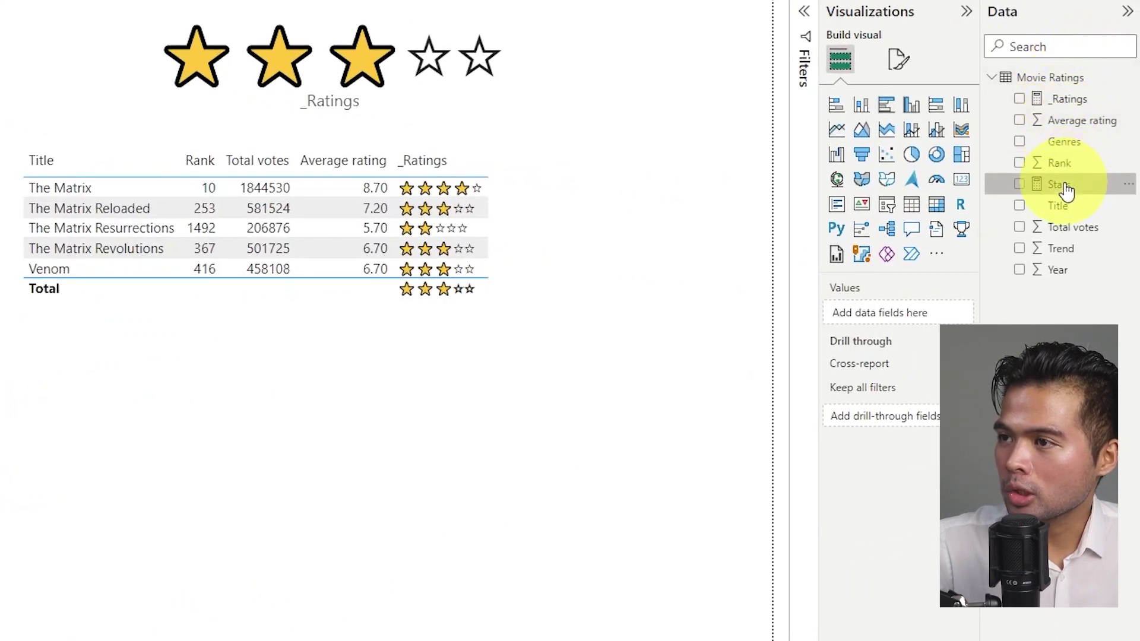
{"action": "key", "text": "ctrl+a"}
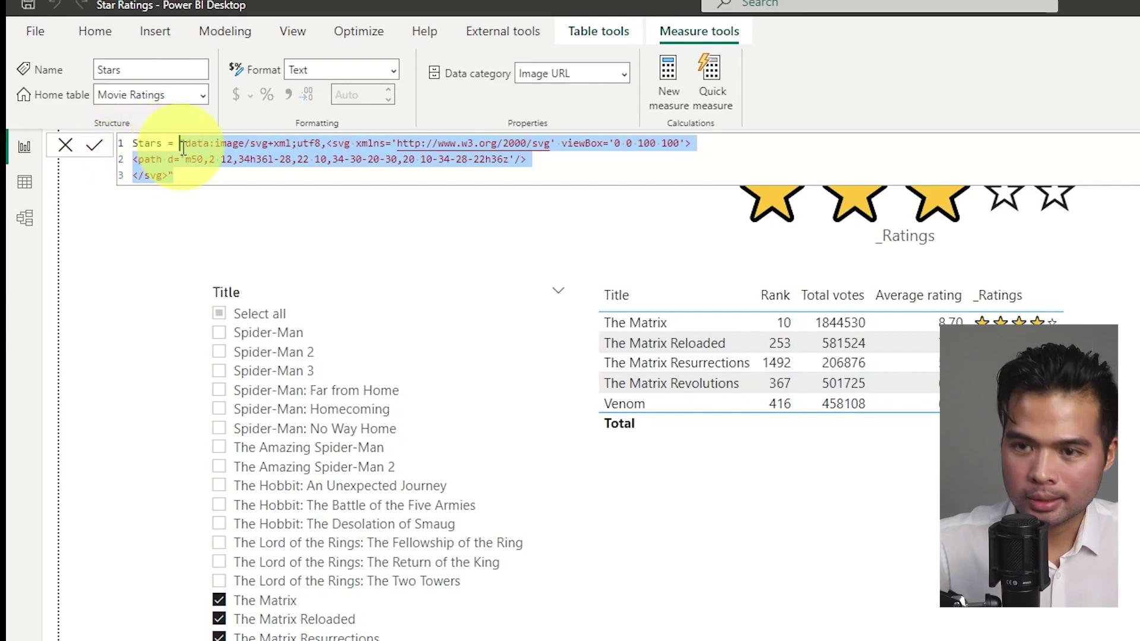
Replace the Stars formula with the gold-stars code, removing the duplicated 'Stars =' line
{"action": "key", "text": "Delete"}
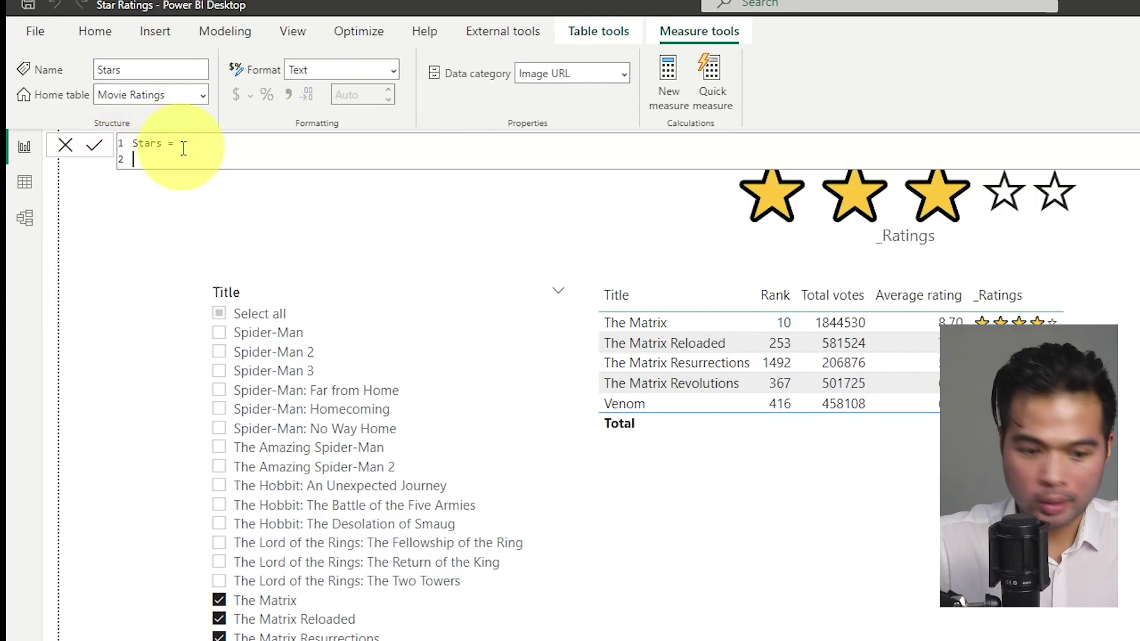
{"action": "key", "text": "ctrl+v"}
{"action": "left_click_drag", "start_coordinate": [199, 158], "coordinate": [203, 144]}
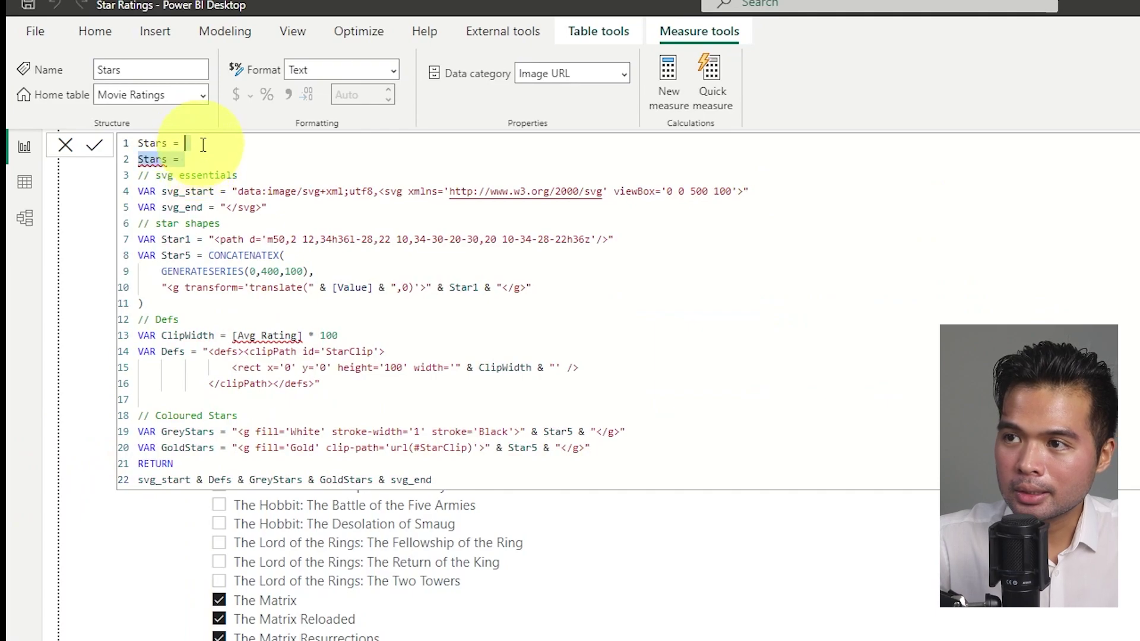
{"action": "key", "text": "BackSpace"}
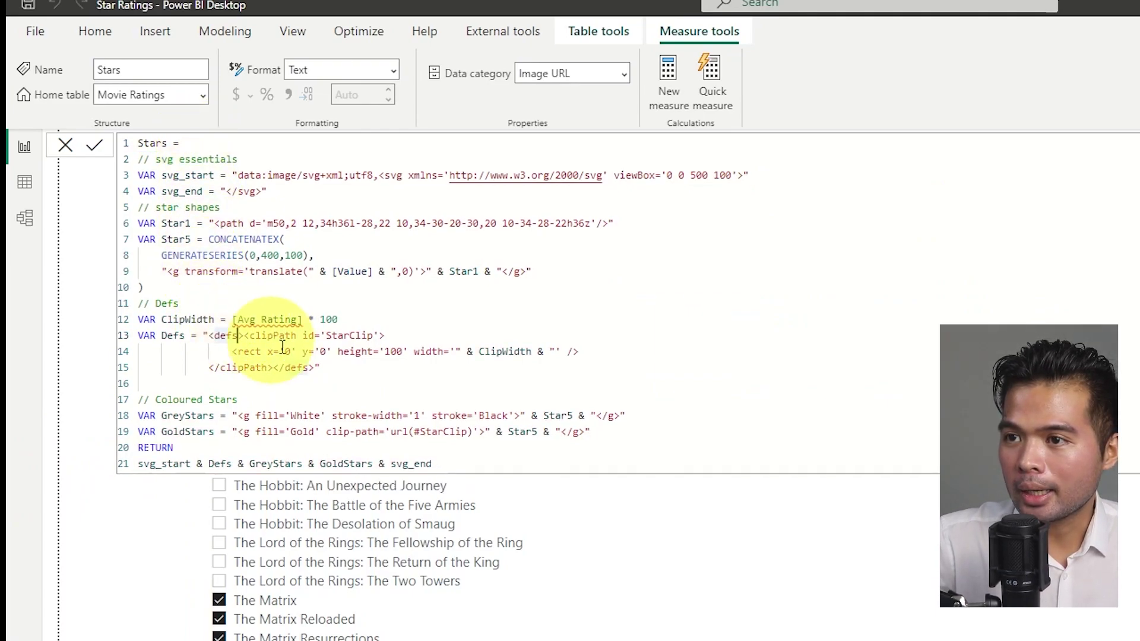
{"action": "left_click", "coordinate": [401, 432]}
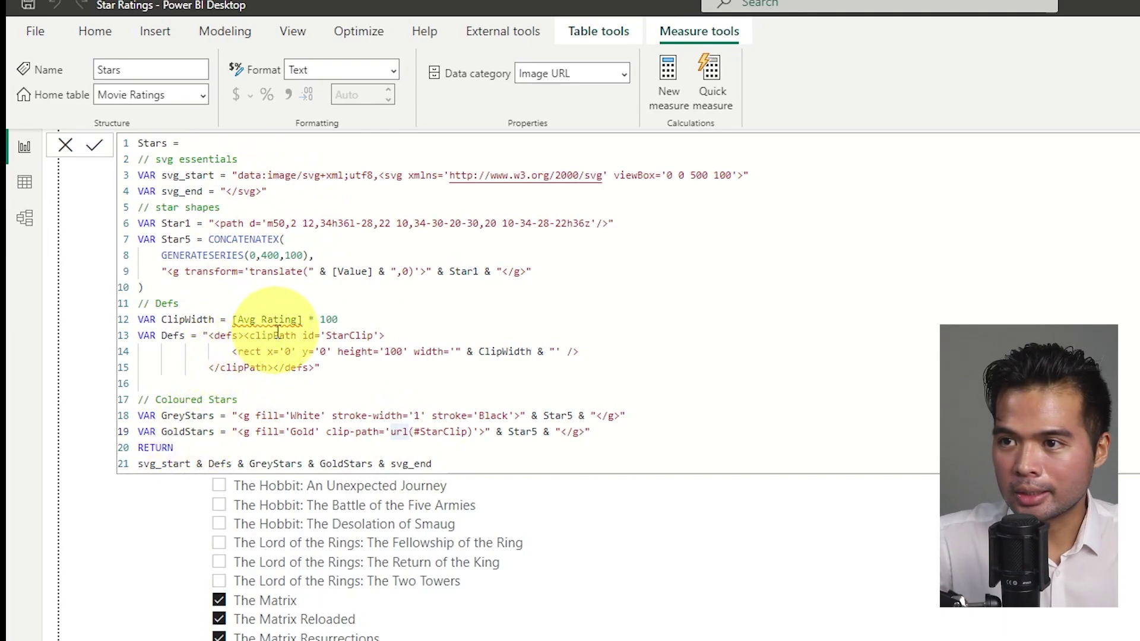
Swap the invalid [Avg Rating] reference for AVERAGE('Movie Ratings'[Average rating])
{"action": "mouse_move", "coordinate": [301, 319]}
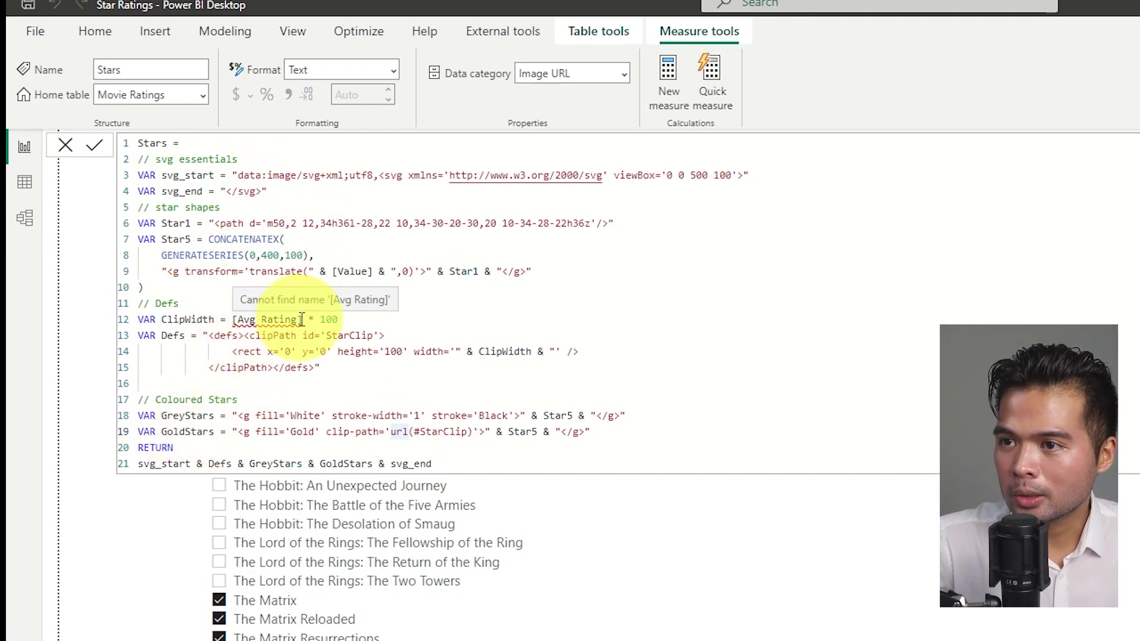
{"action": "left_click_drag", "start_coordinate": [301, 320], "coordinate": [232, 319]}
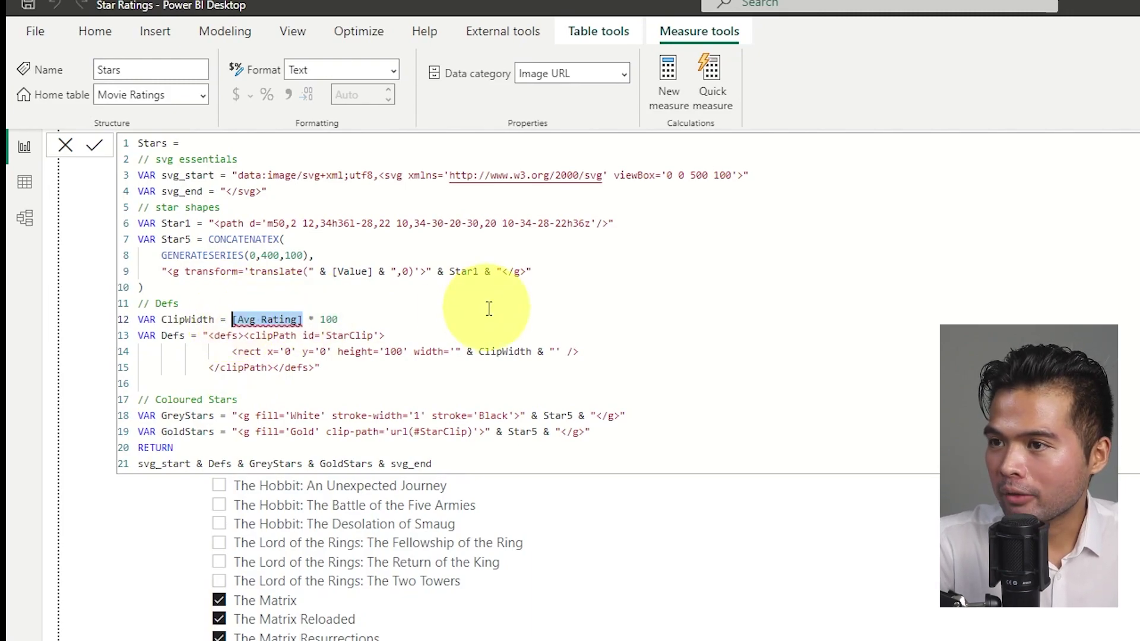
{"action": "key", "text": "BackSpace"}
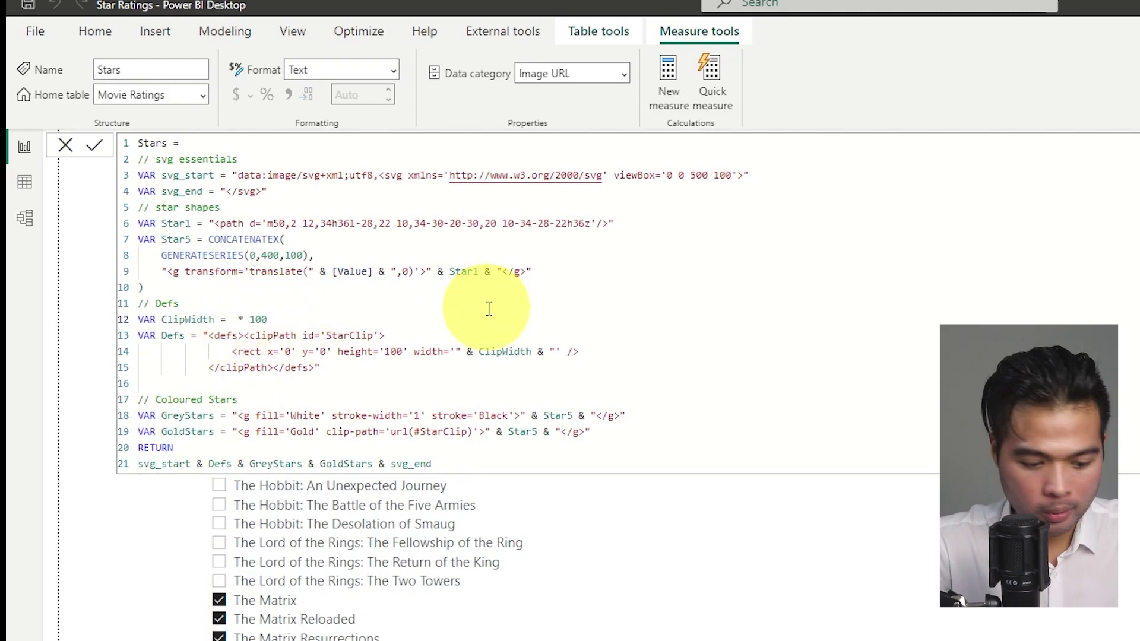
{"action": "type", "text": "AVERAGE("}
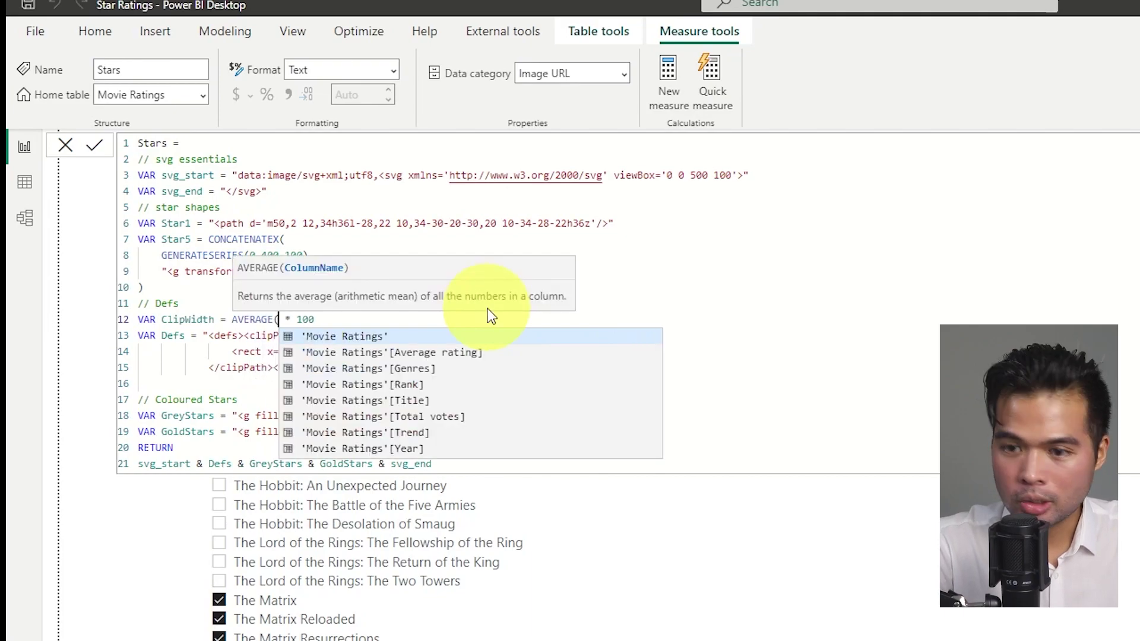
{"action": "type", "text": "averag"}
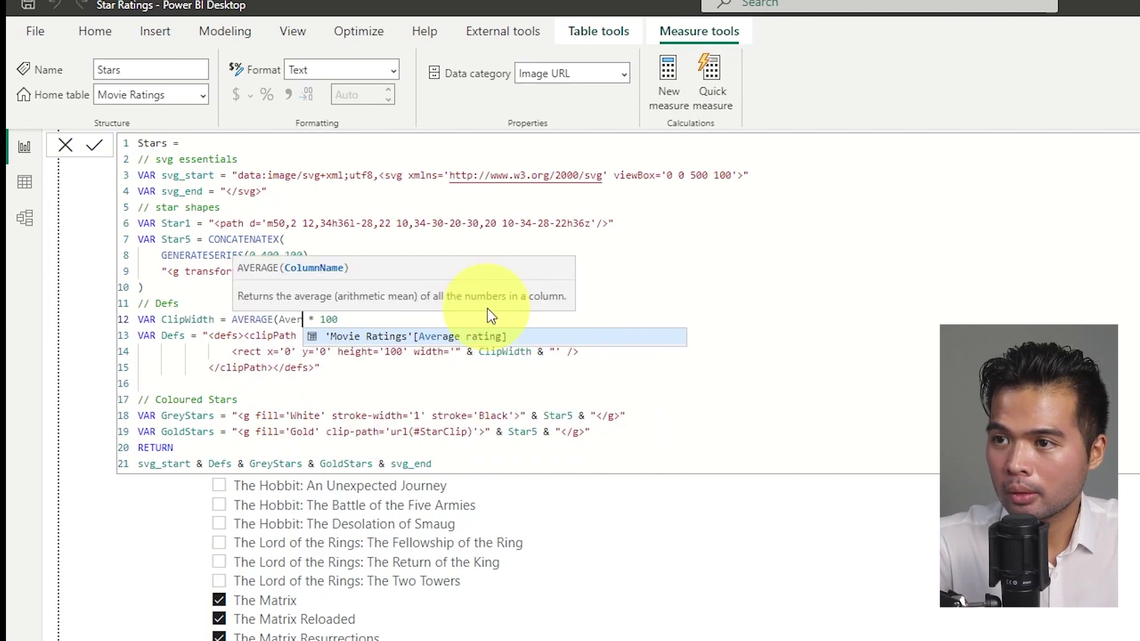
{"action": "key", "text": "Tab"}
{"action": "type", "text": ")"}
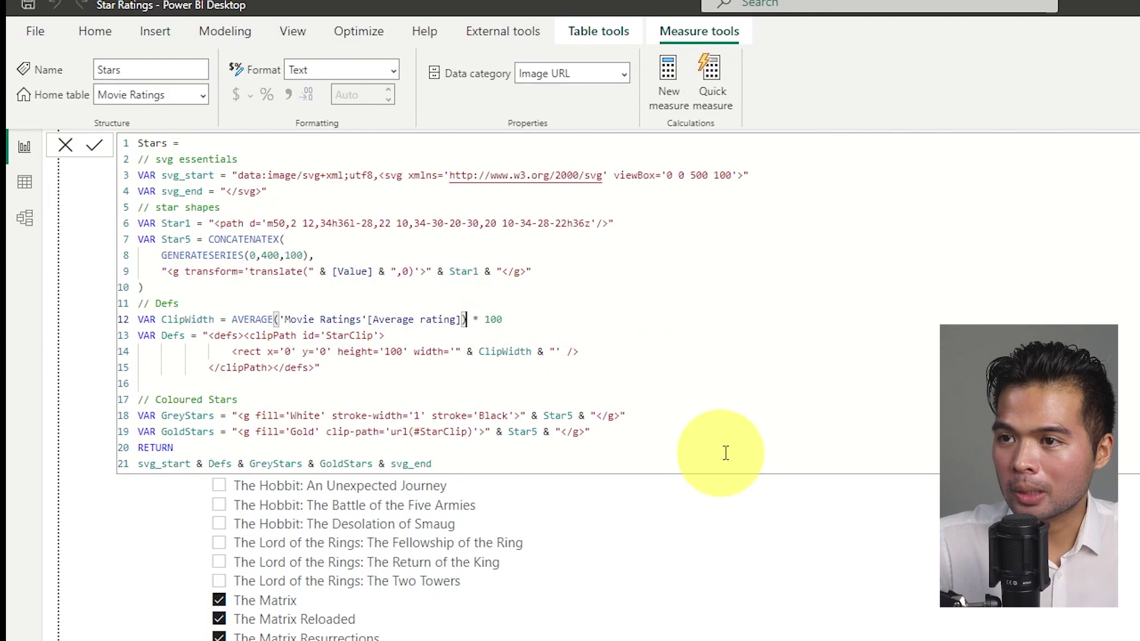
Wrap the average in DIVIDE(..., 2) and commit the Stars measure
{"action": "key", "text": "ctrl+End"}
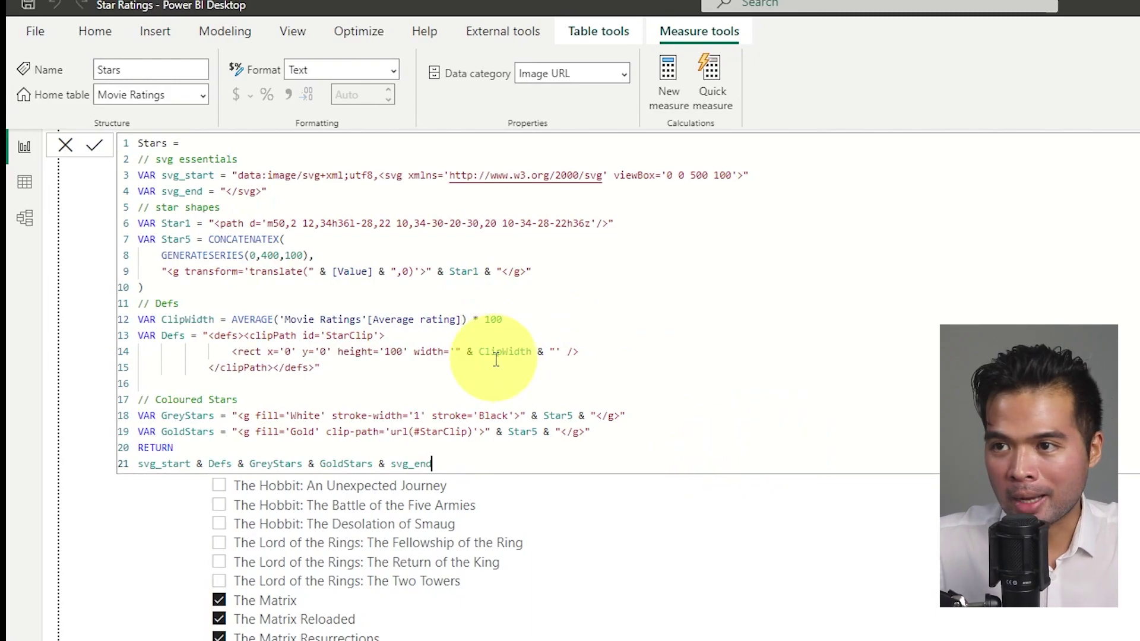
{"action": "left_click", "coordinate": [244, 320]}
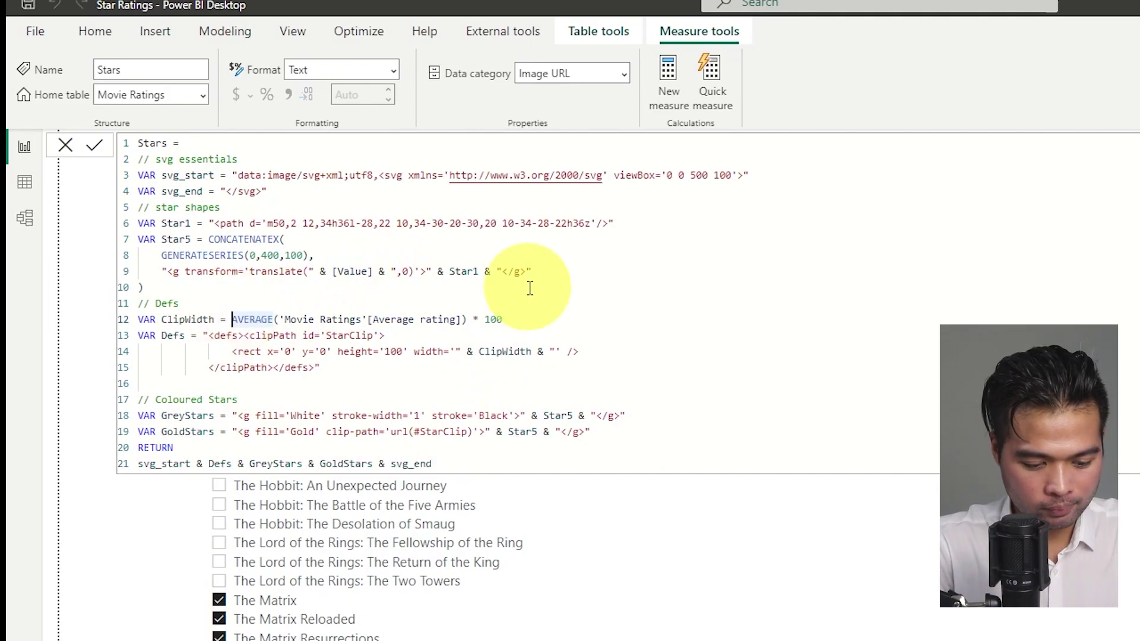
{"action": "type", "text": "DIVIDE("}
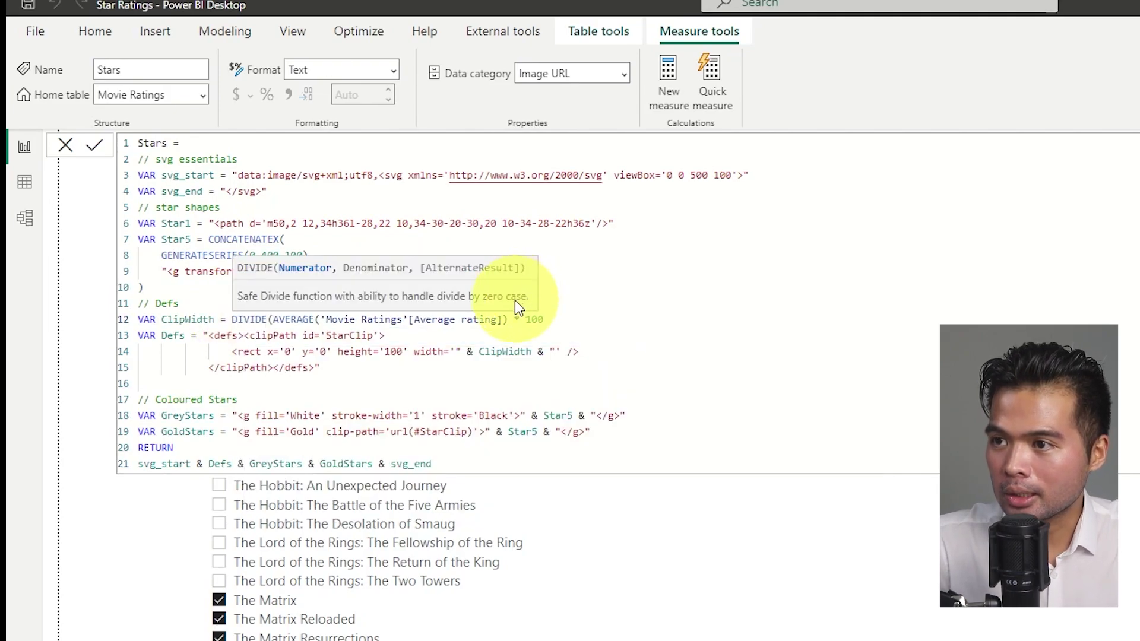
{"action": "left_click", "coordinate": [508, 319]}
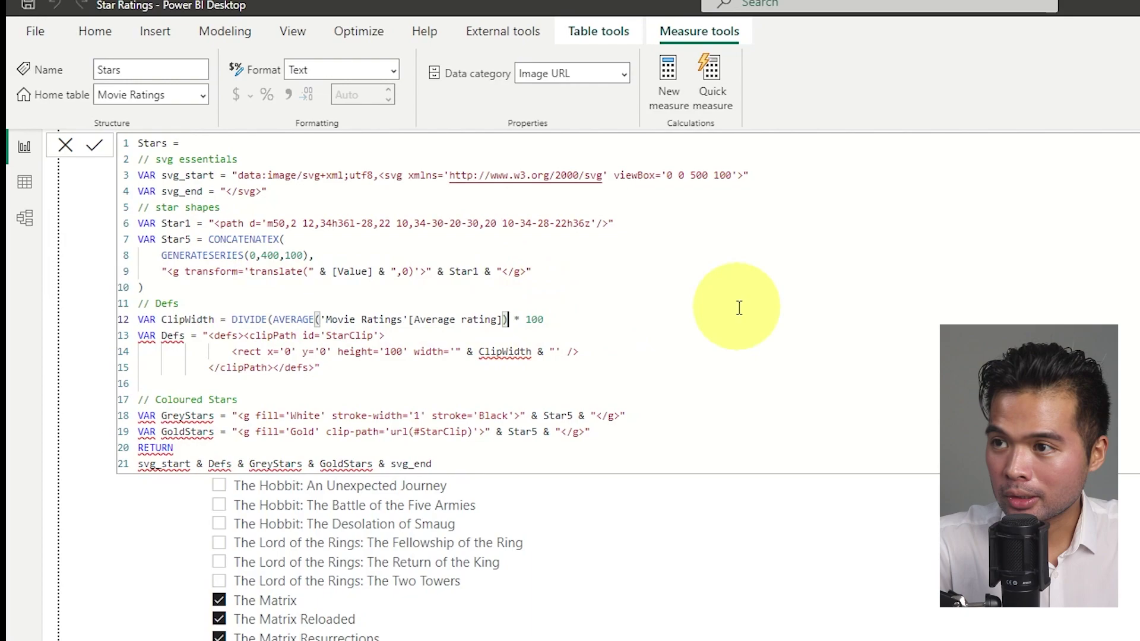
{"action": "type", "text": ", "}
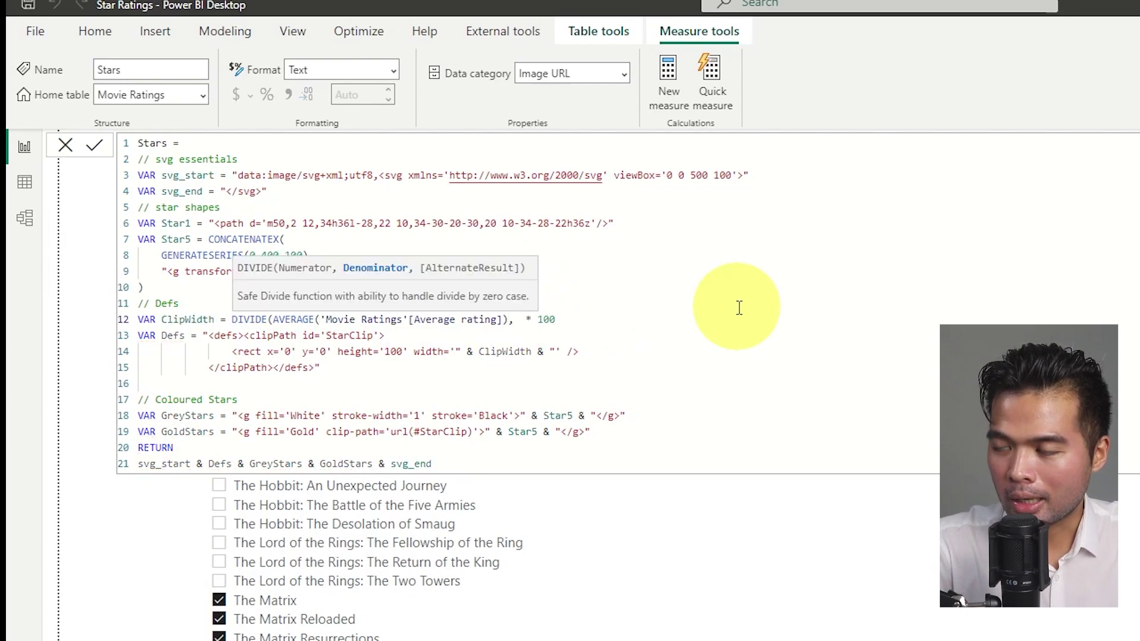
{"action": "type", "text": "2)"}
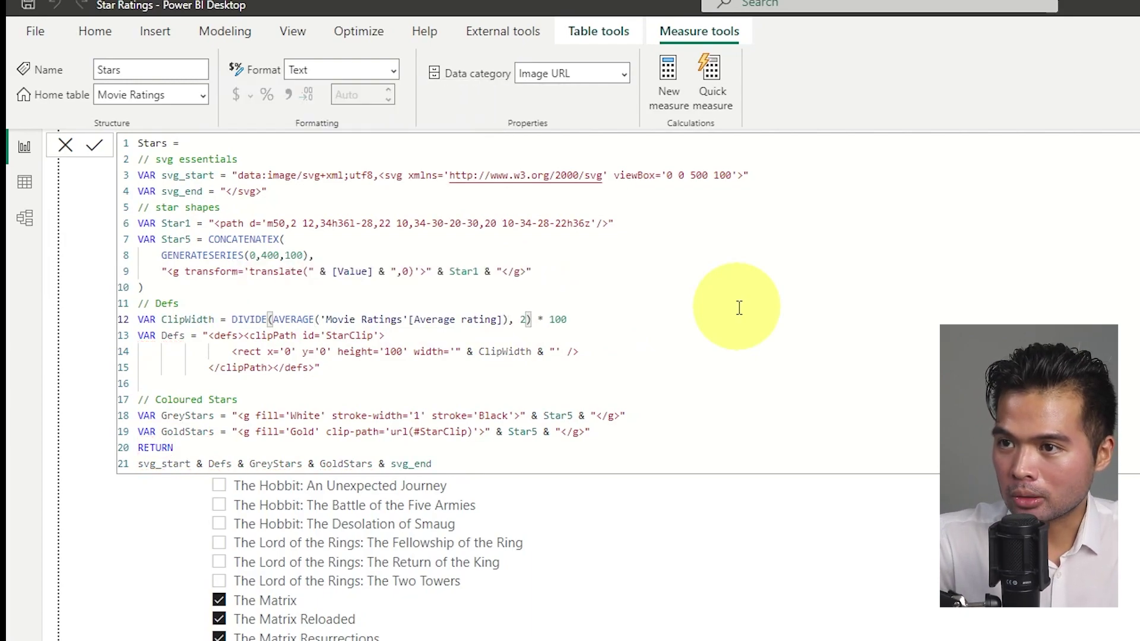
{"action": "left_click", "coordinate": [725, 327]}
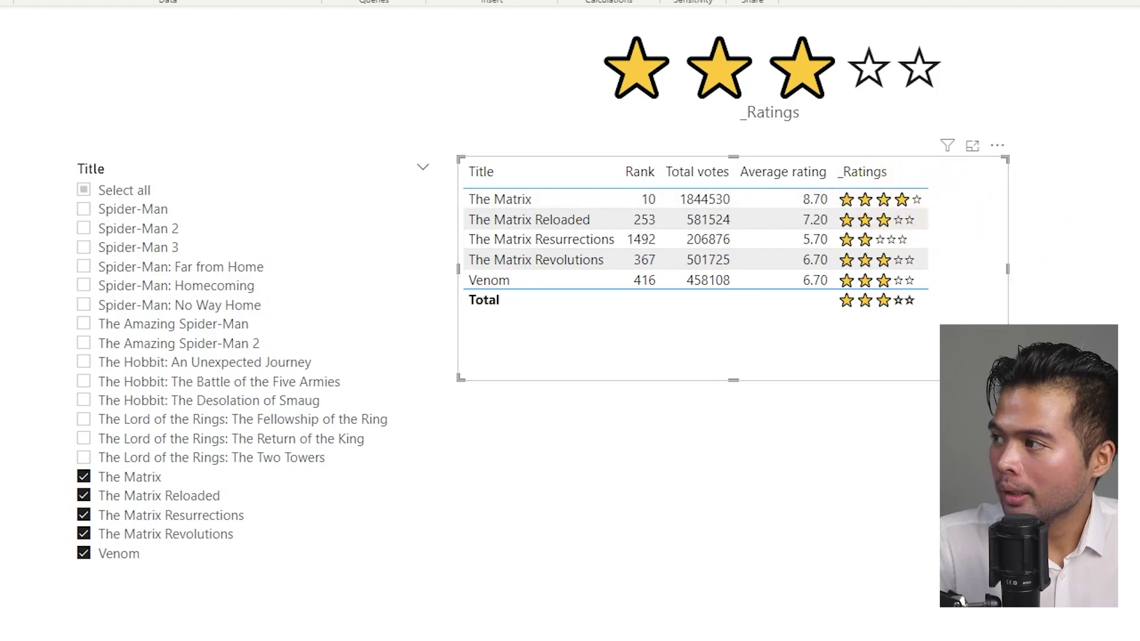
Add the Stars measure to the movie table and zoom in on the partly filled gold stars
{"action": "left_click_drag", "start_coordinate": [1077, 203], "coordinate": [643, 261]}
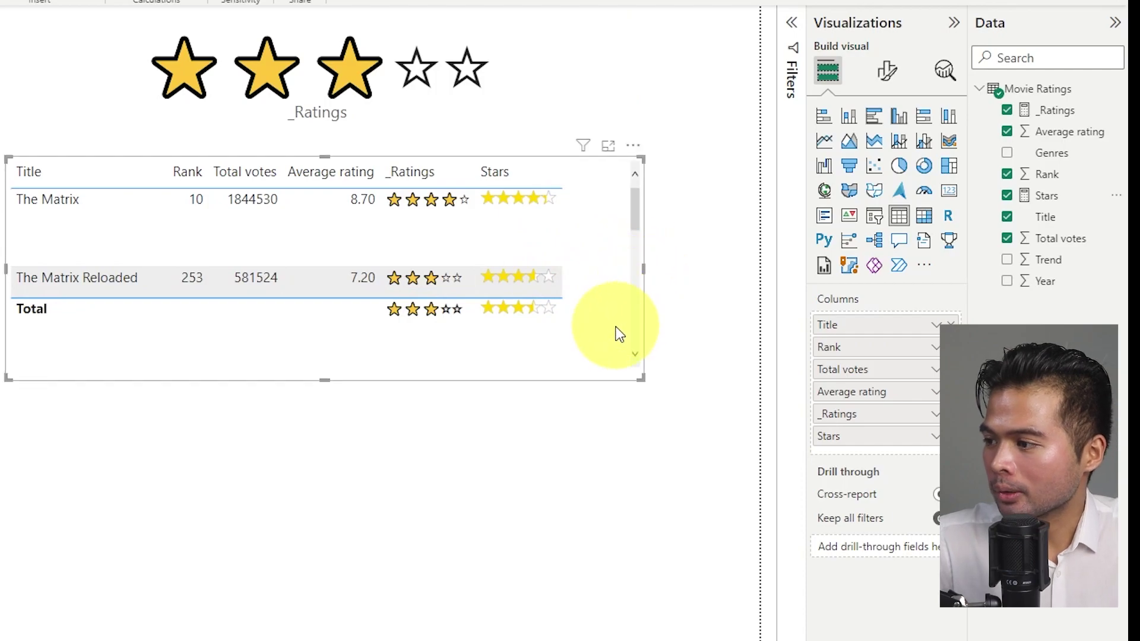
{"action": "scroll", "coordinate": [639, 344], "scroll_direction": "up", "scroll_amount": 3}
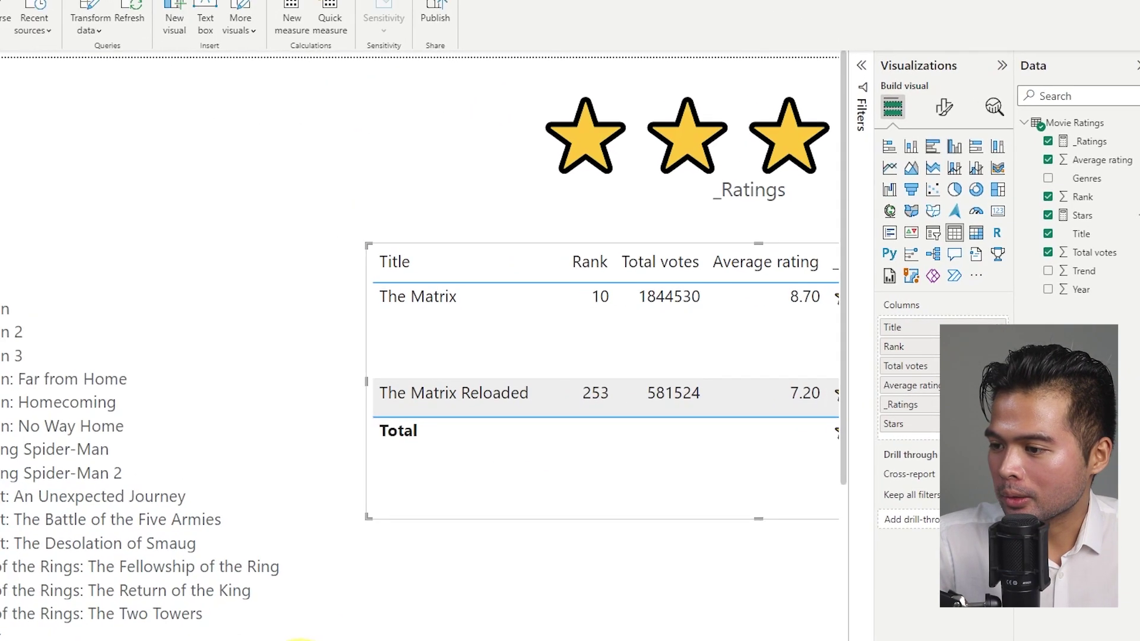
{"action": "scroll", "coordinate": [537, 560], "scroll_direction": "right", "scroll_amount": 5}
{"action": "scroll", "coordinate": [701, 439], "scroll_direction": "up", "scroll_amount": 2}
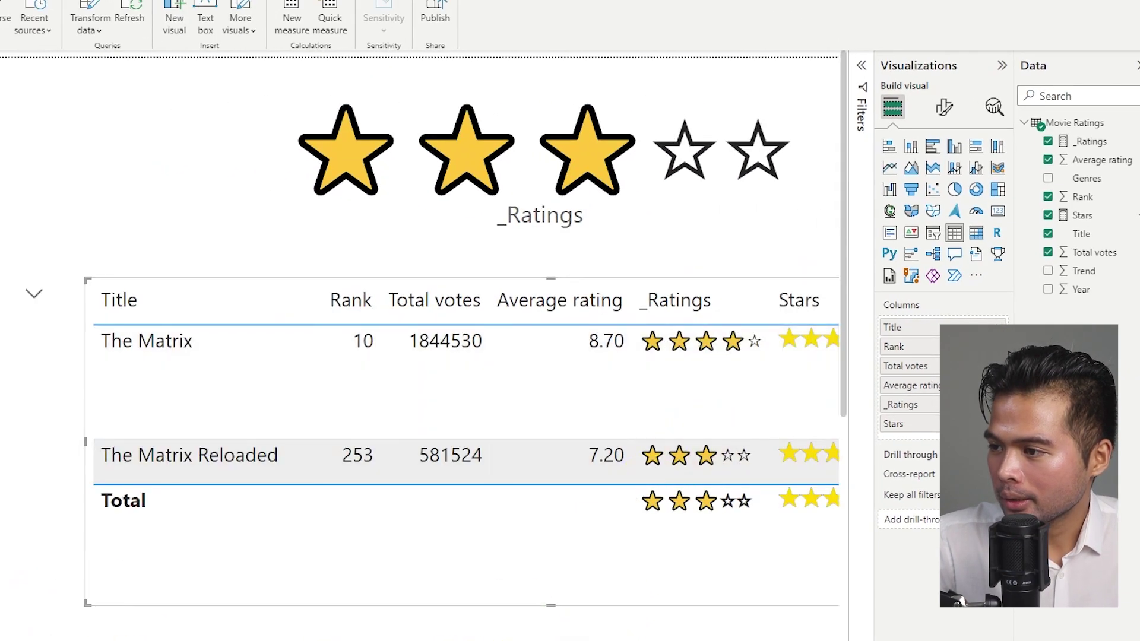
{"action": "left_click_drag", "start_coordinate": [453, 628], "coordinate": [687, 624]}
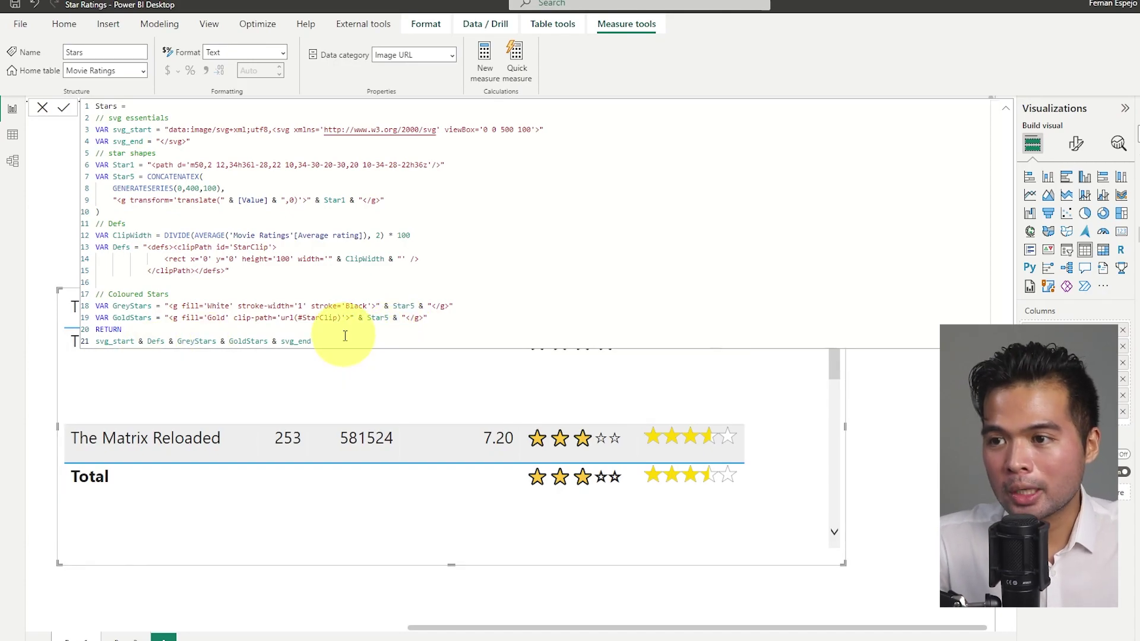
{"action": "double_click", "coordinate": [110, 342]}
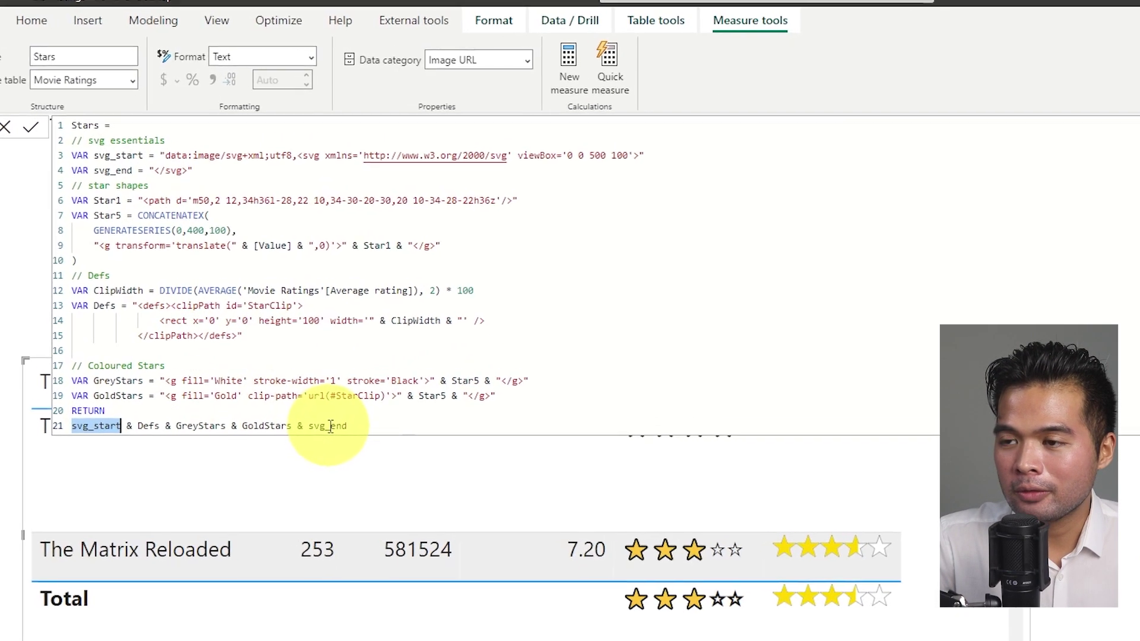
{"action": "double_click", "coordinate": [330, 426]}
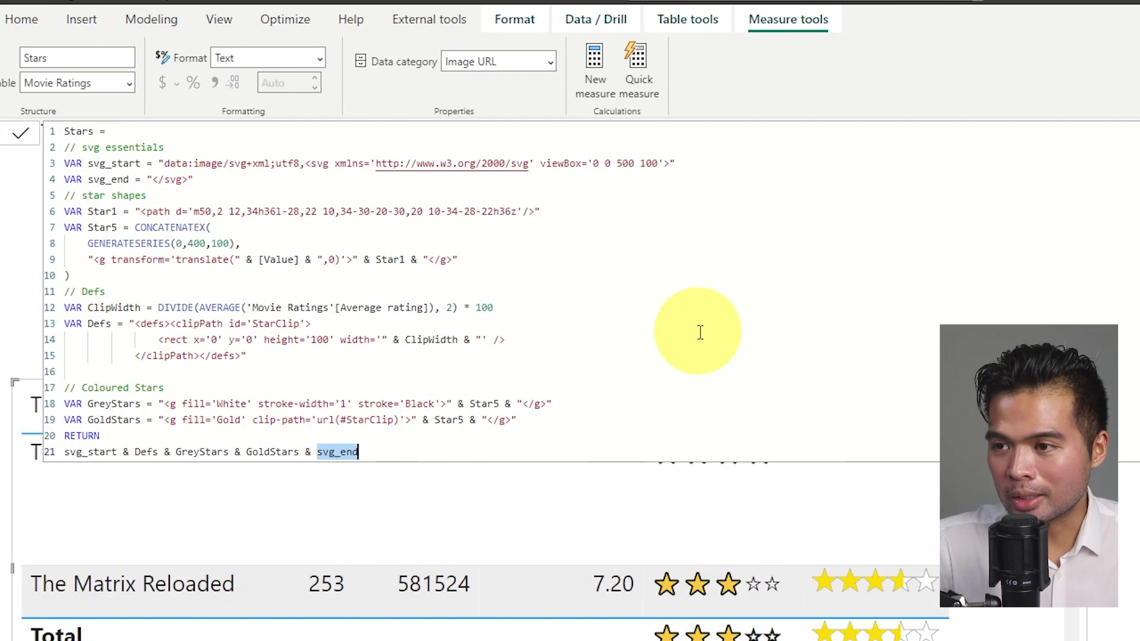
{"action": "double_click", "coordinate": [202, 452]}
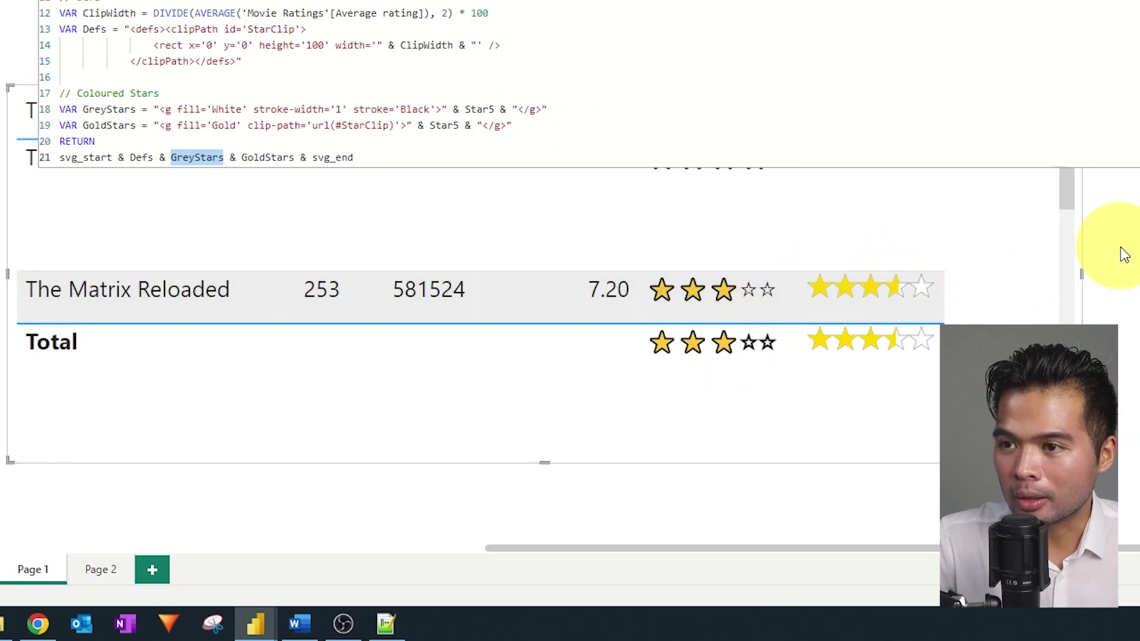
{"action": "double_click", "coordinate": [258, 158]}
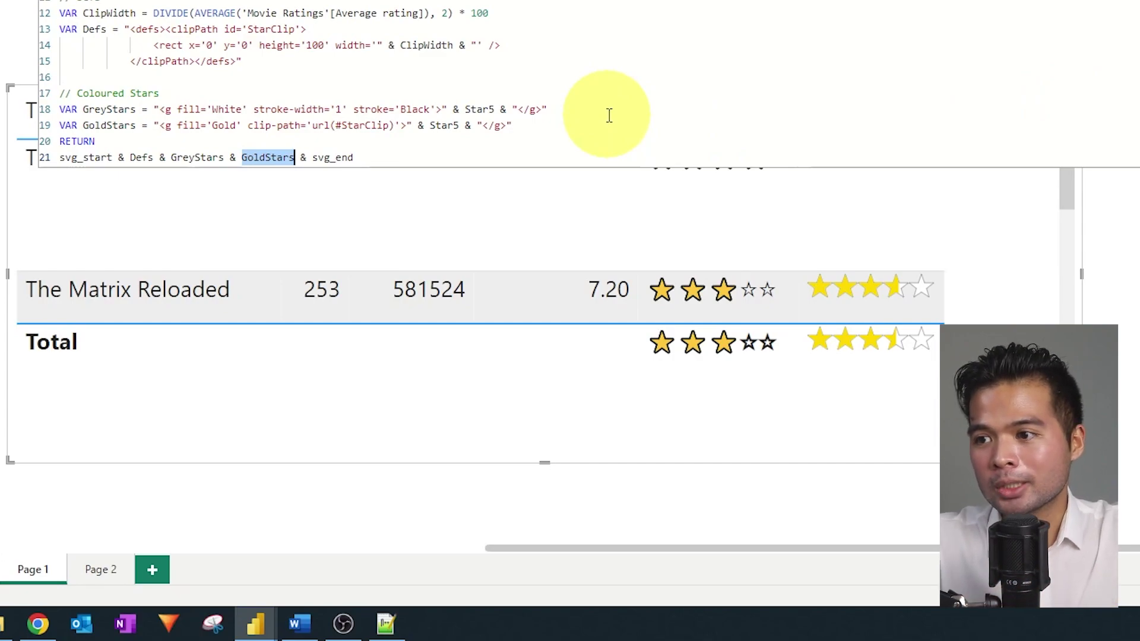
{"action": "double_click", "coordinate": [142, 158]}
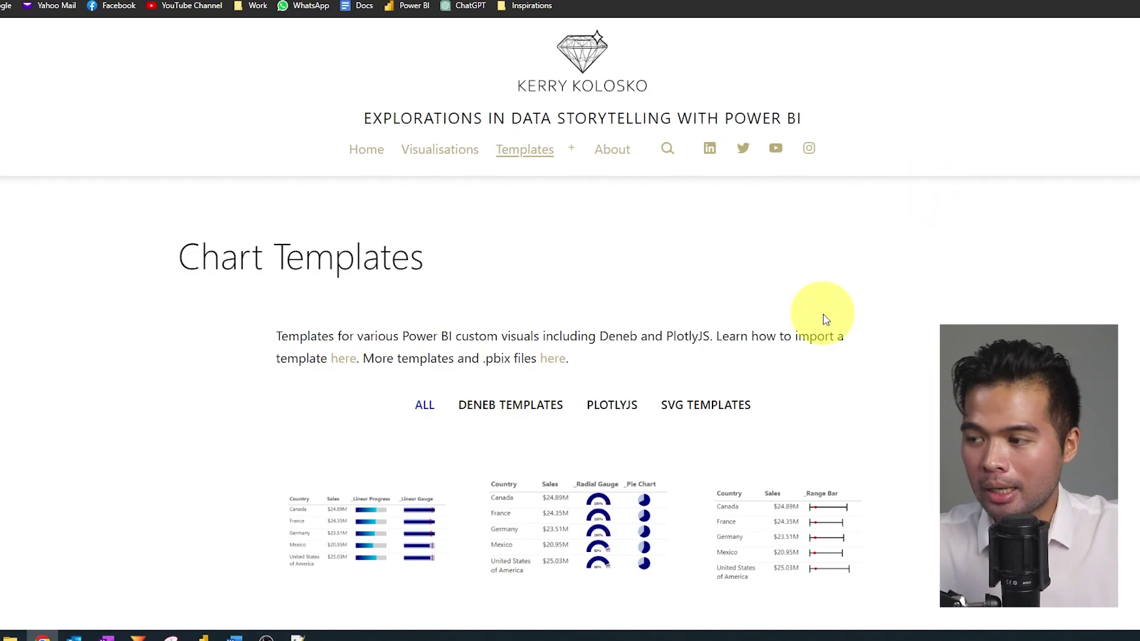
Filter the Chart Templates page to SVG TEMPLATES and open the Progress Bars template
{"action": "scroll", "coordinate": [807, 344], "scroll_direction": "down", "scroll_amount": 1}
{"action": "scroll", "coordinate": [803, 356], "scroll_direction": "down", "scroll_amount": 1}
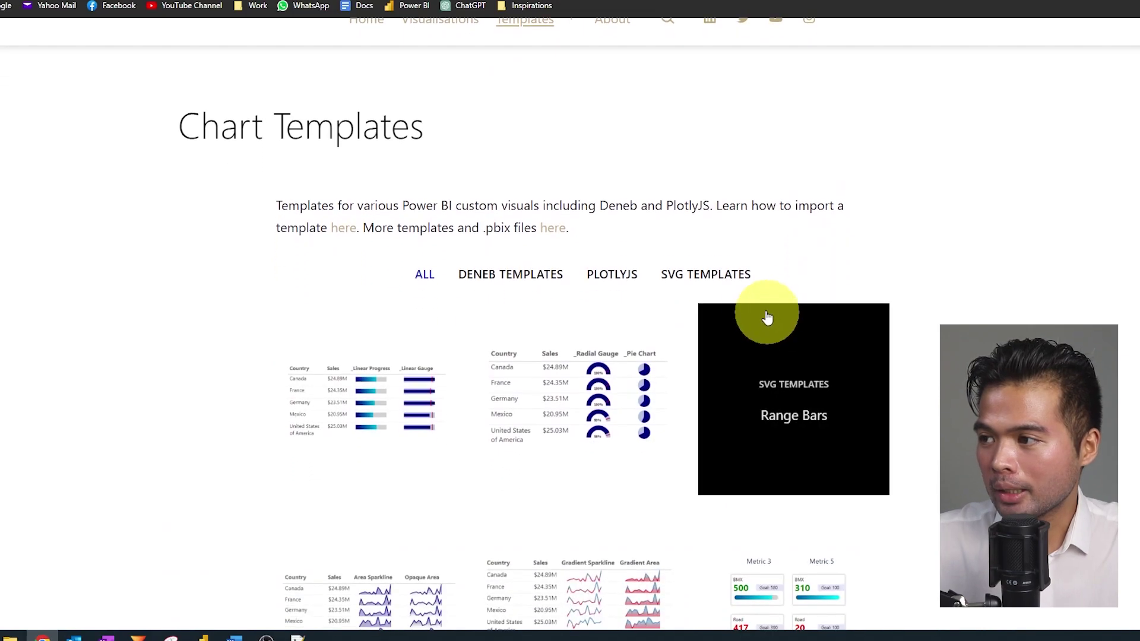
{"action": "left_click", "coordinate": [732, 275]}
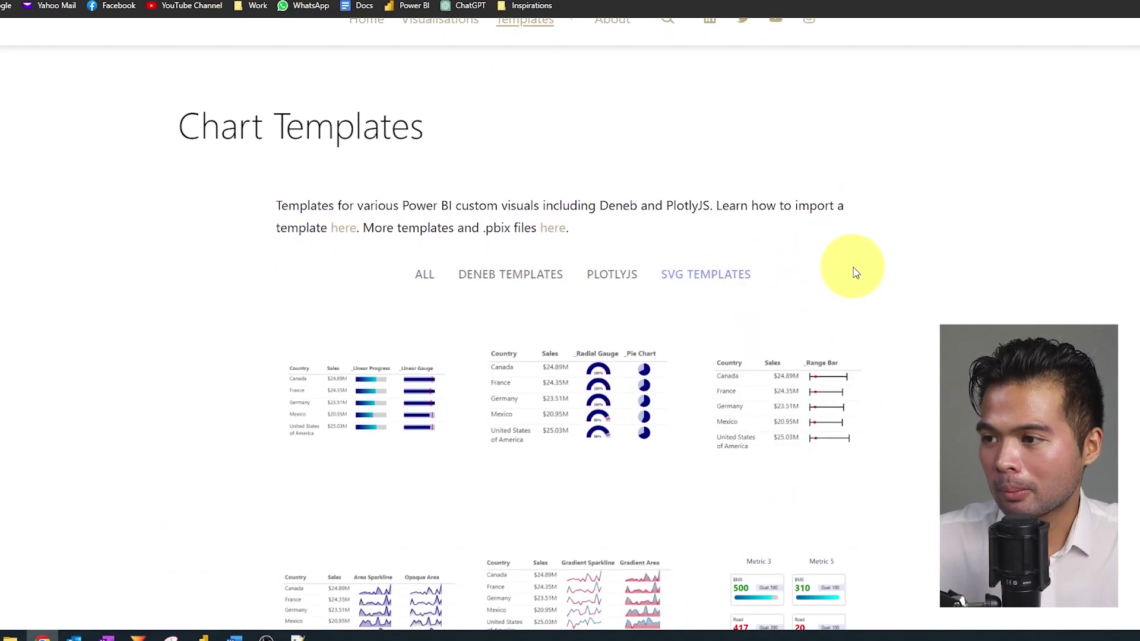
{"action": "scroll", "coordinate": [878, 297], "scroll_direction": "down", "scroll_amount": 2}
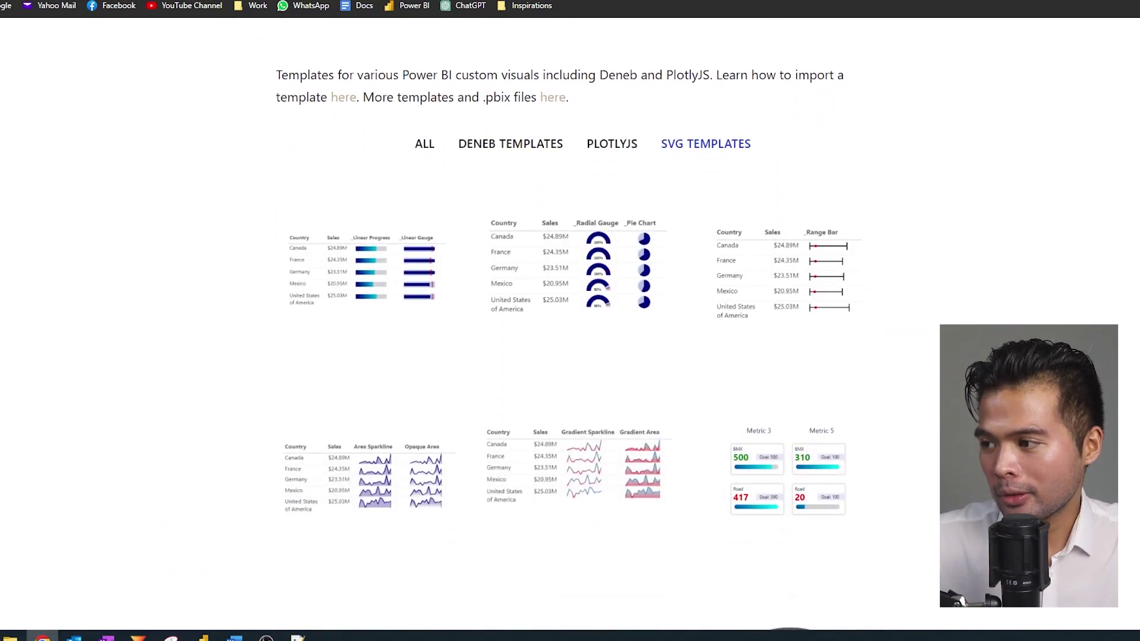
{"action": "scroll", "coordinate": [600, 288], "scroll_direction": "down", "scroll_amount": 2}
{"action": "scroll", "coordinate": [601, 287], "scroll_direction": "up", "scroll_amount": 2}
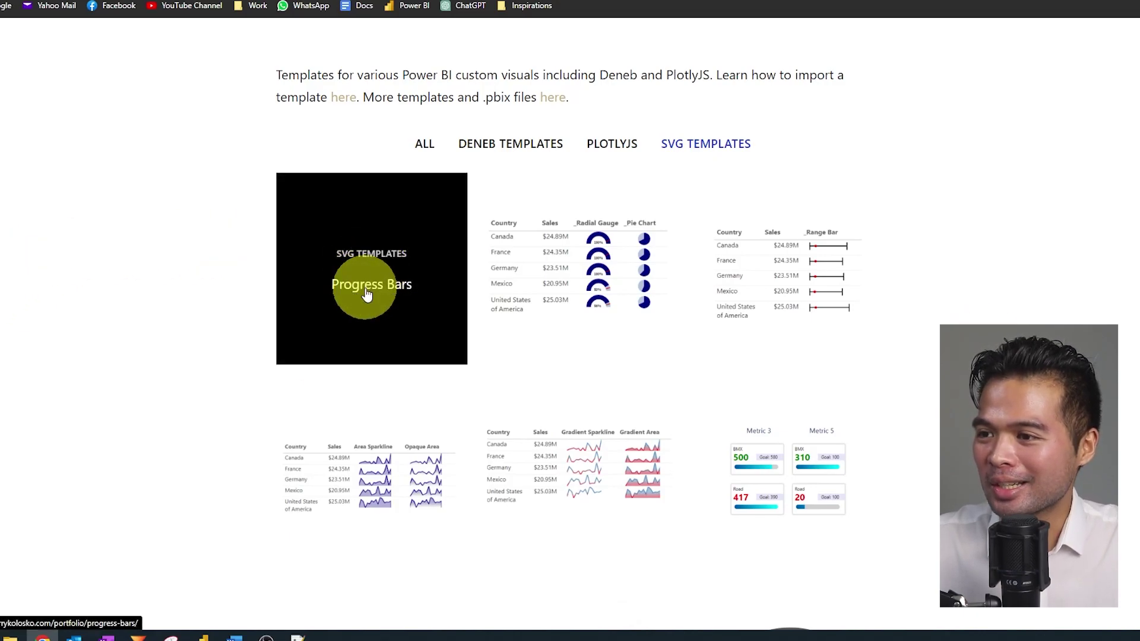
{"action": "left_click", "coordinate": [367, 295]}
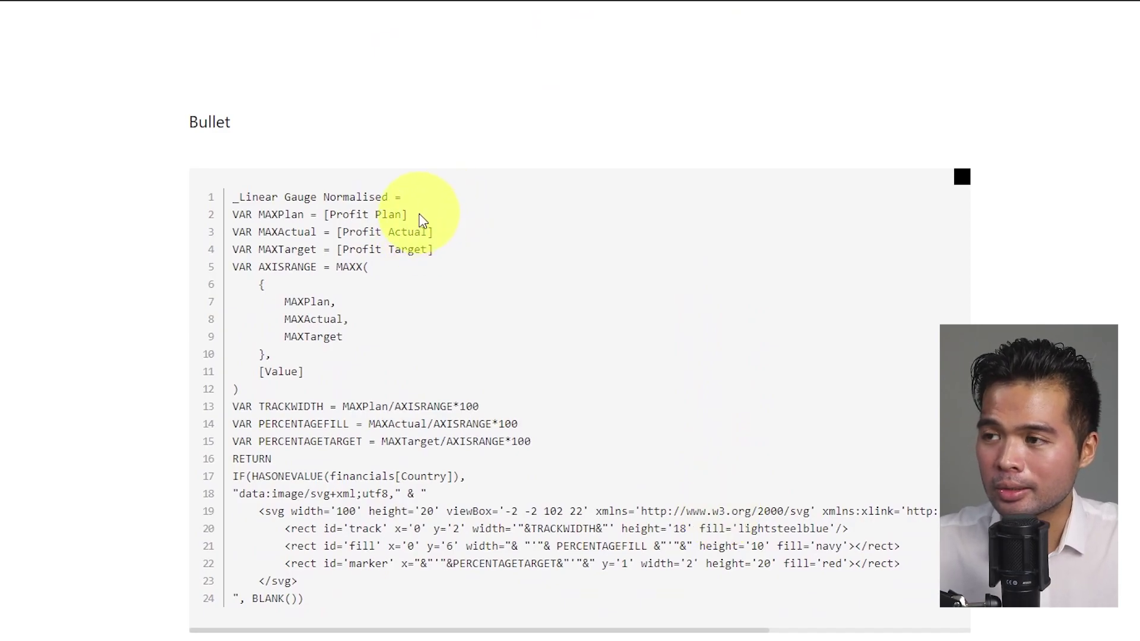
Copy the Progress Bar code block found below the Bullet code
{"action": "left_click_drag", "start_coordinate": [329, 214], "coordinate": [404, 215]}
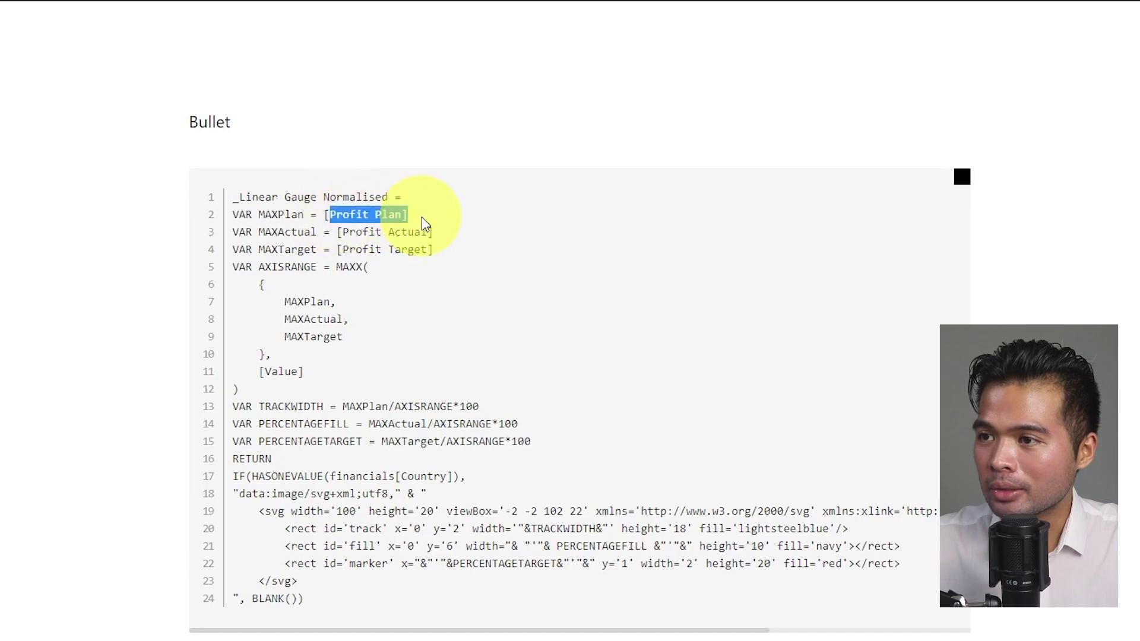
{"action": "left_click", "coordinate": [431, 233]}
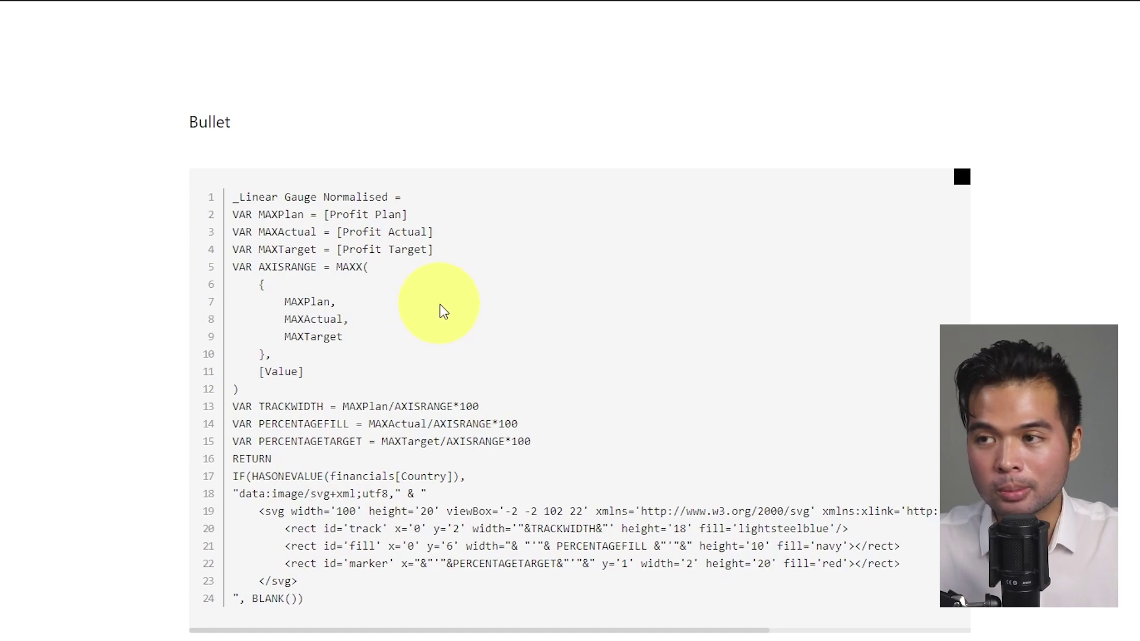
{"action": "scroll", "coordinate": [443, 309], "scroll_direction": "down", "scroll_amount": 4}
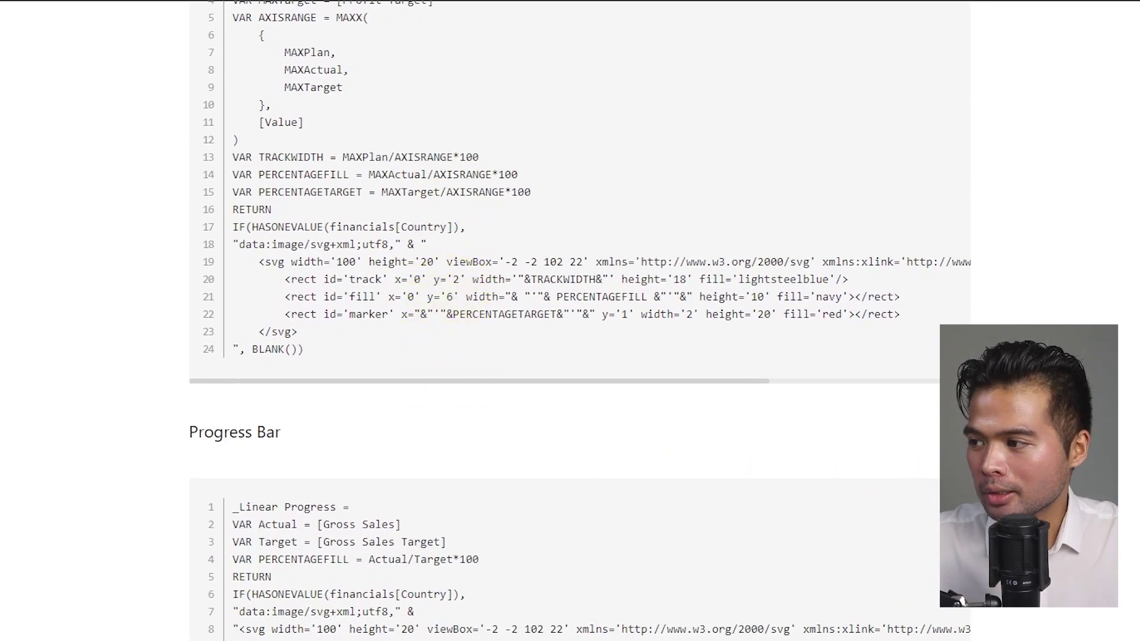
{"action": "left_click", "coordinate": [929, 471]}
{"action": "key", "text": "ctrl+c"}
{"action": "scroll", "coordinate": [776, 471], "scroll_direction": "up", "scroll_amount": 10}
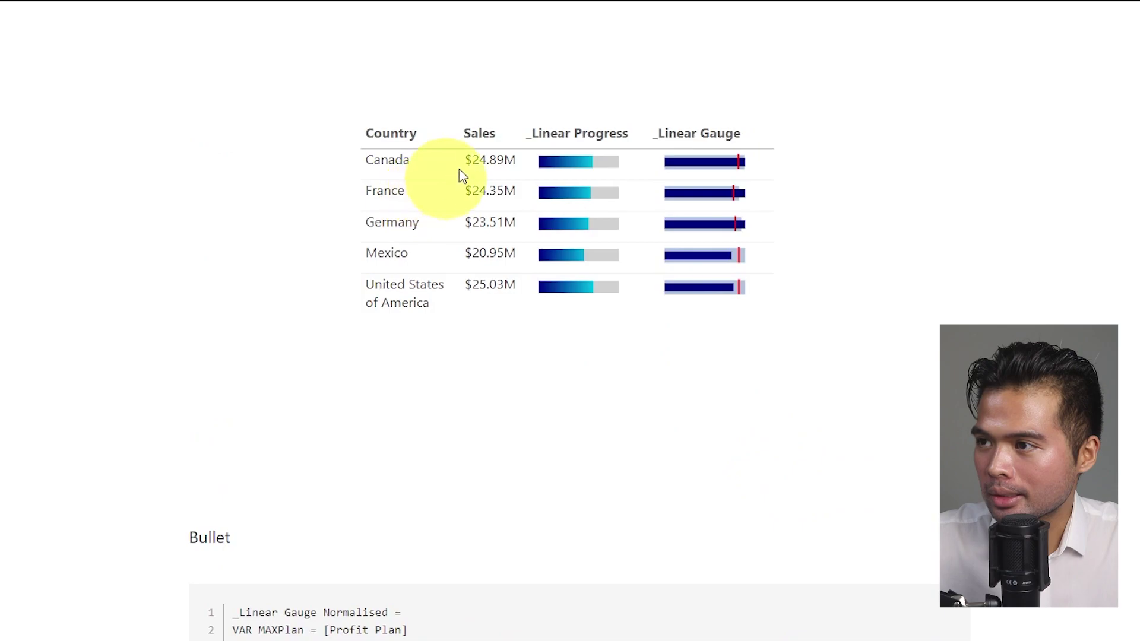
{"action": "scroll", "coordinate": [603, 268], "scroll_direction": "down", "scroll_amount": 4}
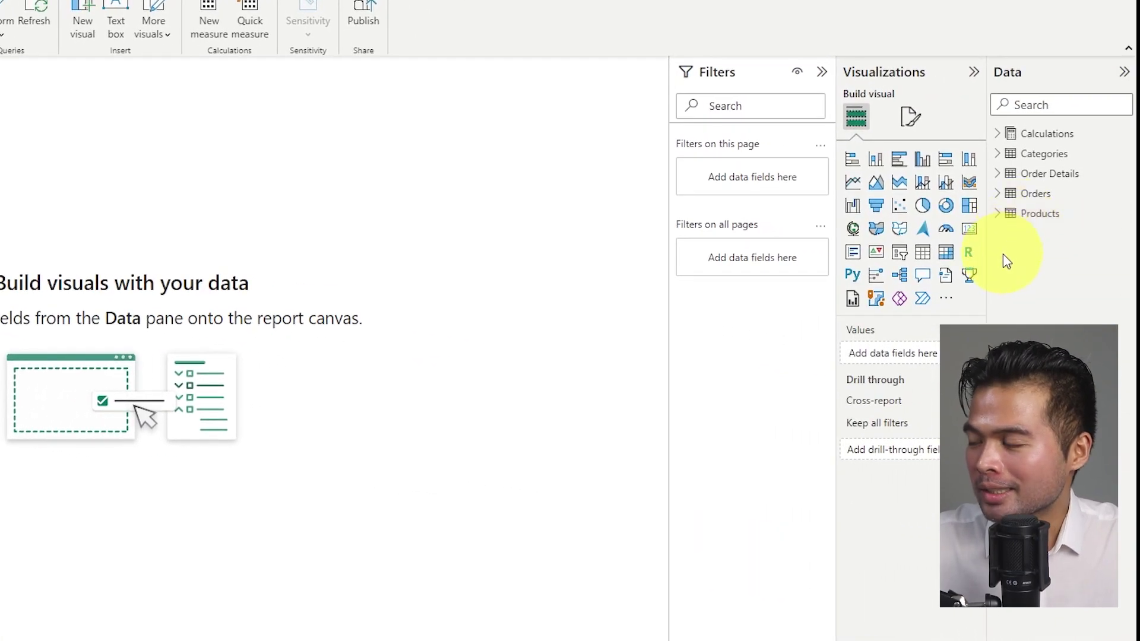
Build a table of CategoryName, Total Sales and Target from the Categories and Calculations fields
{"action": "left_click", "coordinate": [1036, 134]}
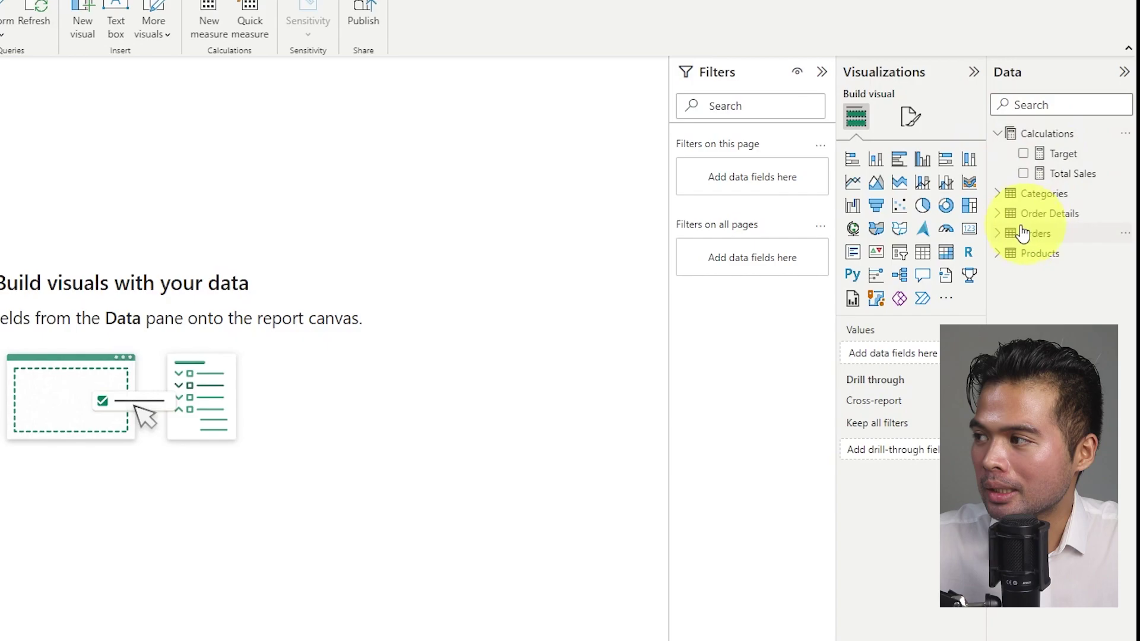
{"action": "left_click", "coordinate": [1010, 195]}
{"action": "left_click_drag", "start_coordinate": [1072, 237], "coordinate": [501, 220]}
{"action": "left_click_drag", "start_coordinate": [593, 241], "coordinate": [524, 292]}
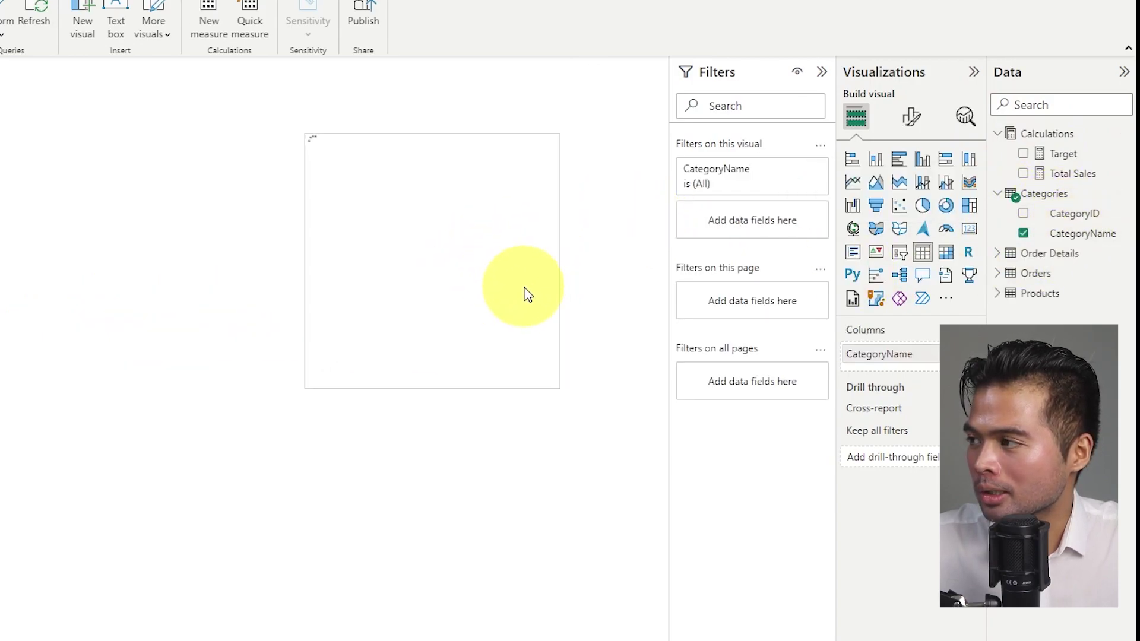
{"action": "left_click_drag", "start_coordinate": [1069, 173], "coordinate": [476, 290]}
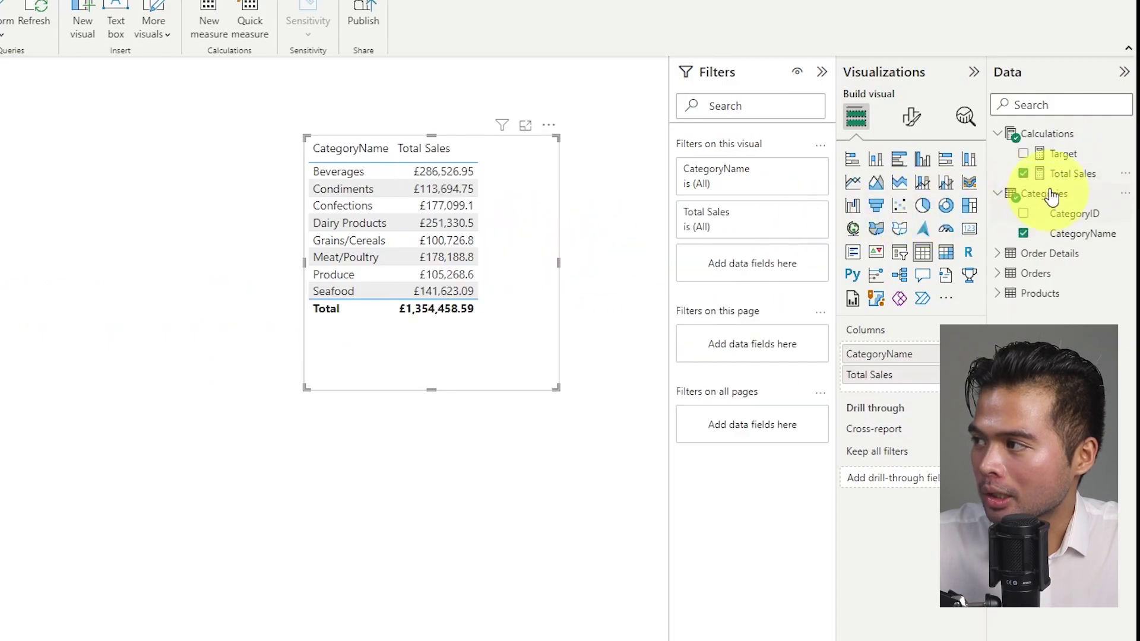
{"action": "left_click_drag", "start_coordinate": [1059, 154], "coordinate": [579, 353]}
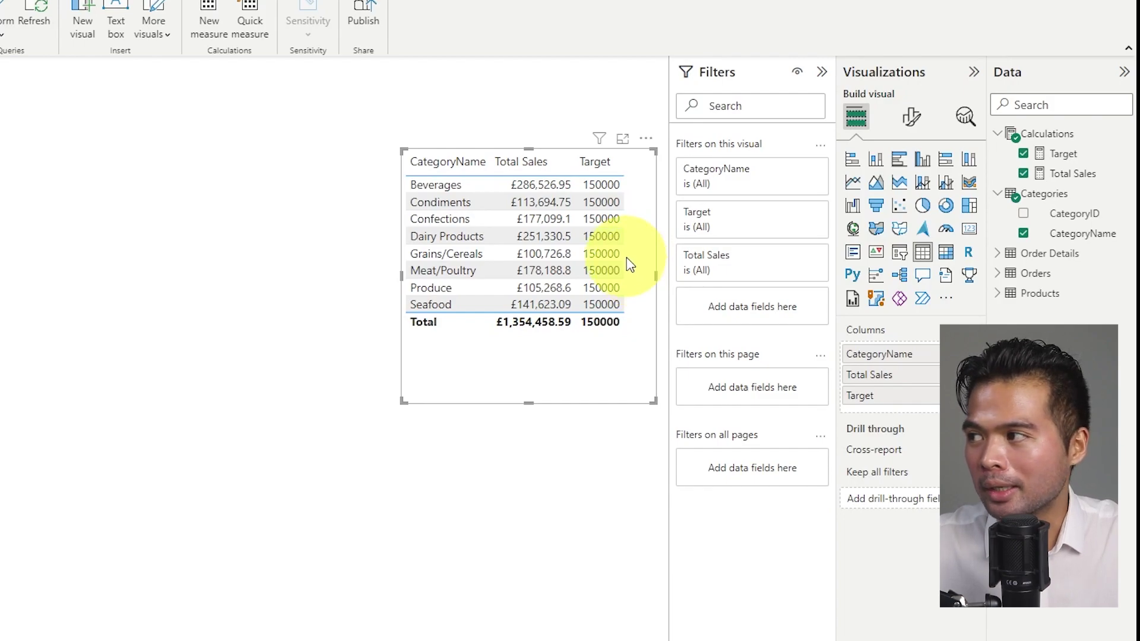
Paste the code into a new Calculations measure, swapping Gross Sales for Total Sales and Gross Sales Target for Target
{"action": "right_click", "coordinate": [1033, 134]}
{"action": "left_click", "coordinate": [1009, 155]}
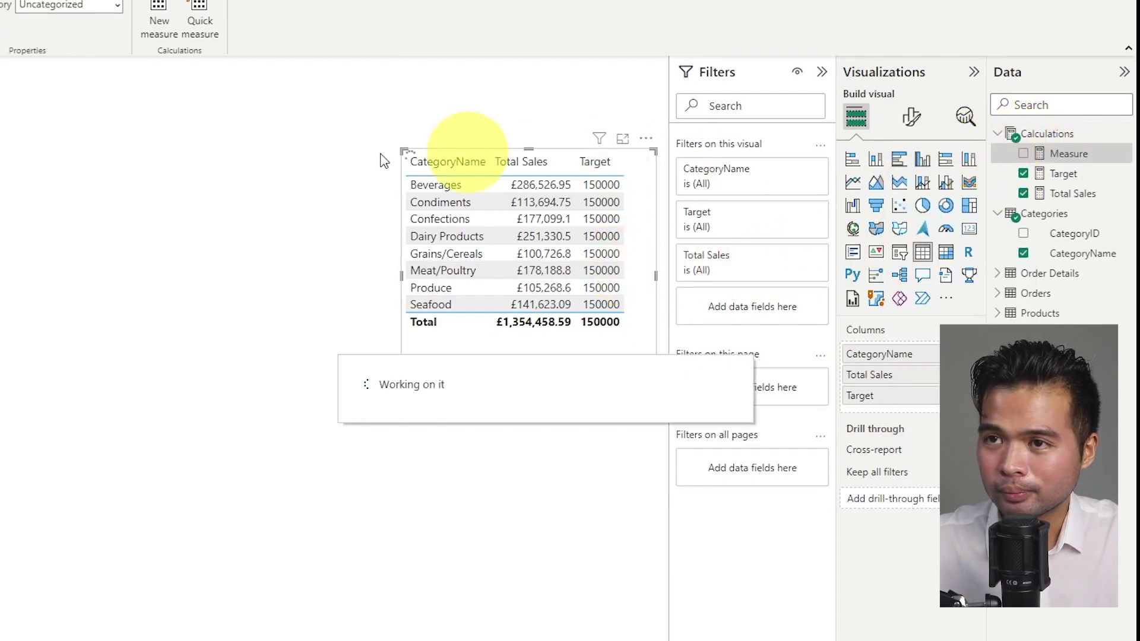
{"action": "key", "text": "ctrl+v"}
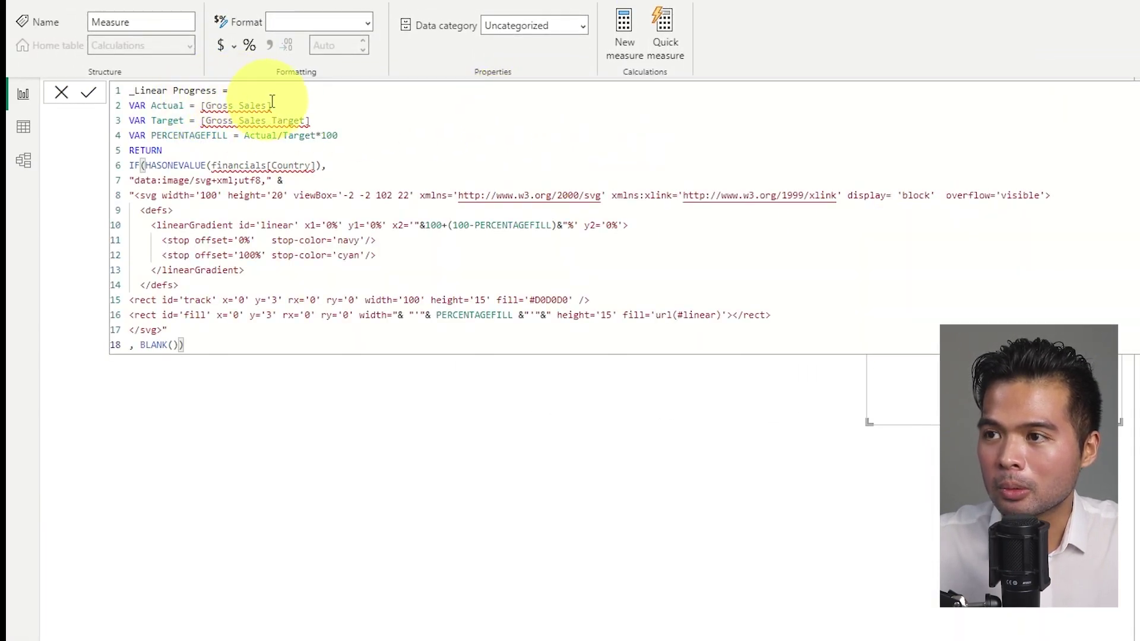
{"action": "left_click_drag", "start_coordinate": [272, 105], "coordinate": [201, 106]}
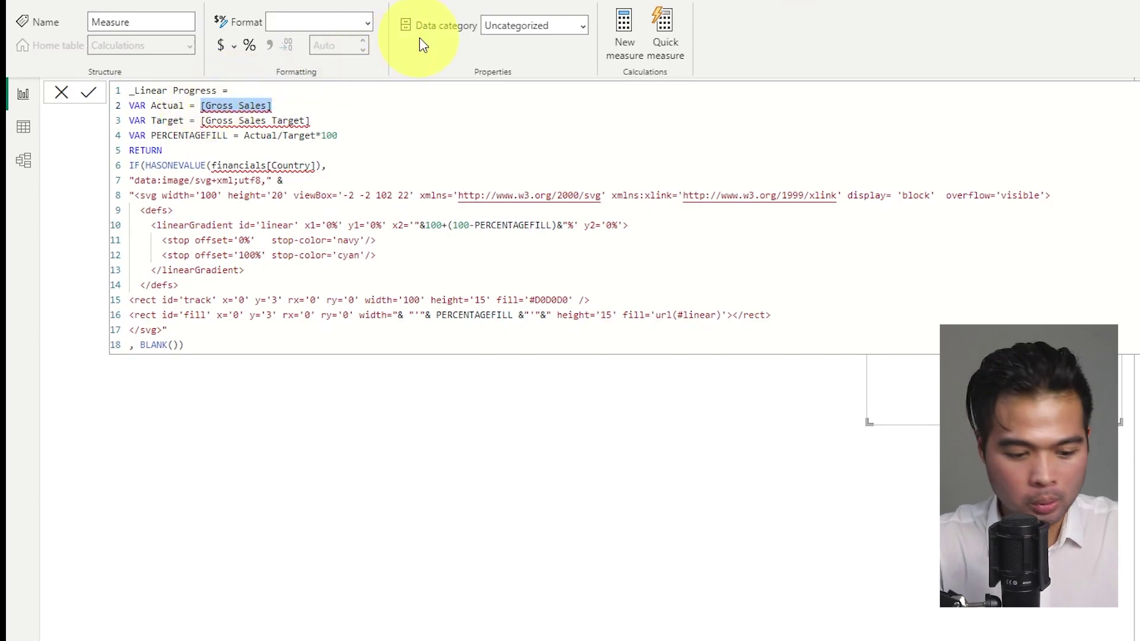
{"action": "type", "text": "Tota"}
{"action": "key", "text": "Tab"}
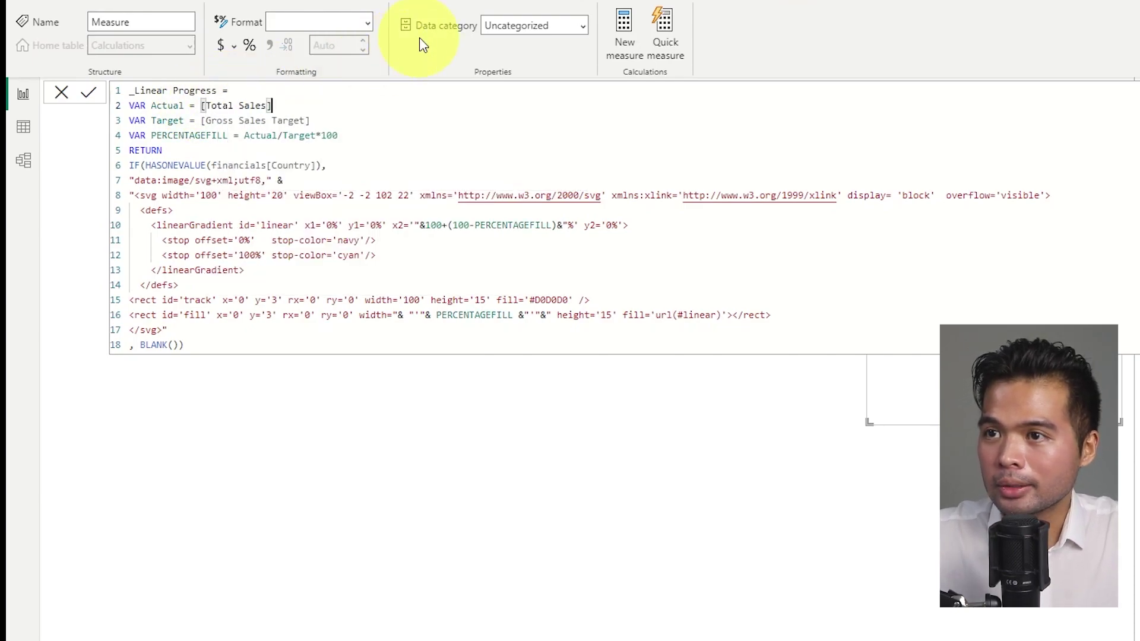
{"action": "left_click_drag", "start_coordinate": [310, 121], "coordinate": [200, 120]}
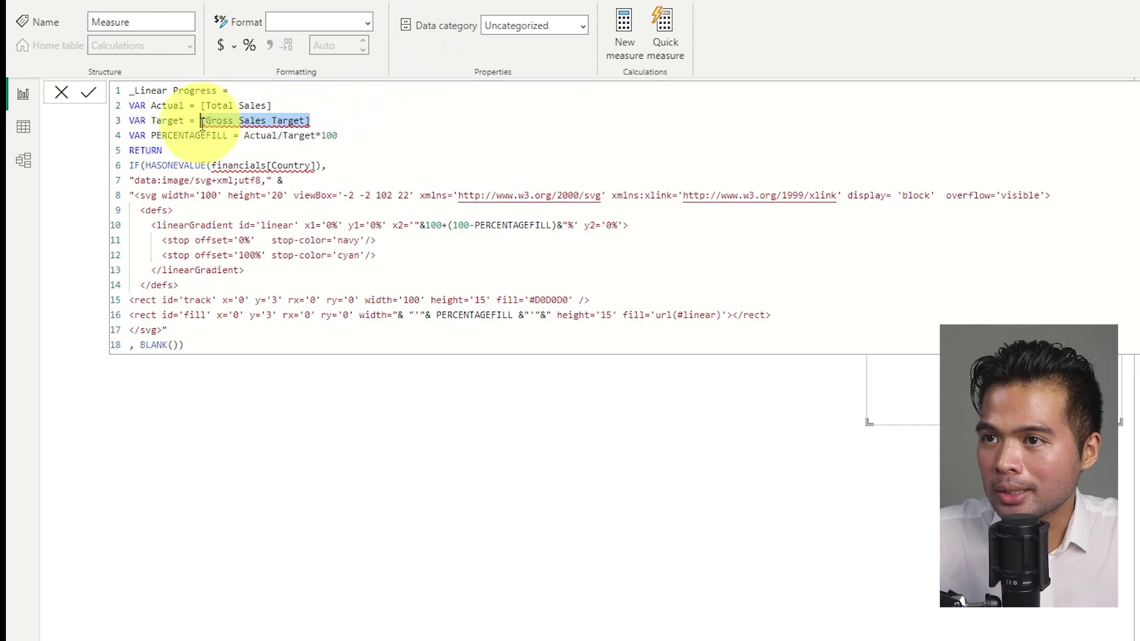
{"action": "type", "text": "Targe"}
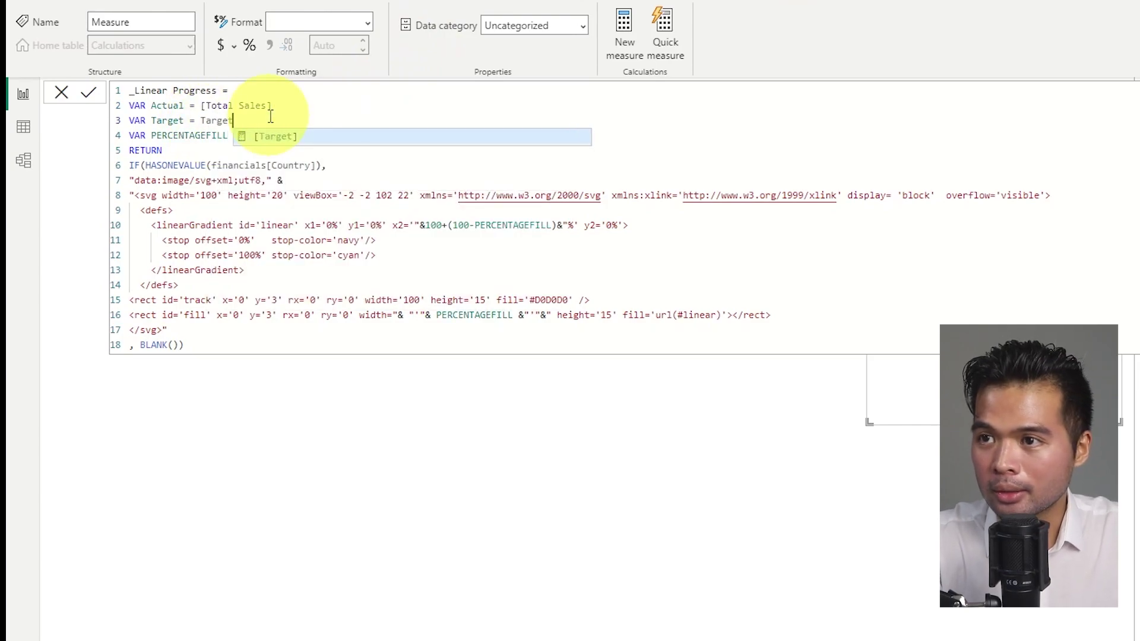
{"action": "key", "text": "Tab"}
{"action": "key", "text": "Return"}
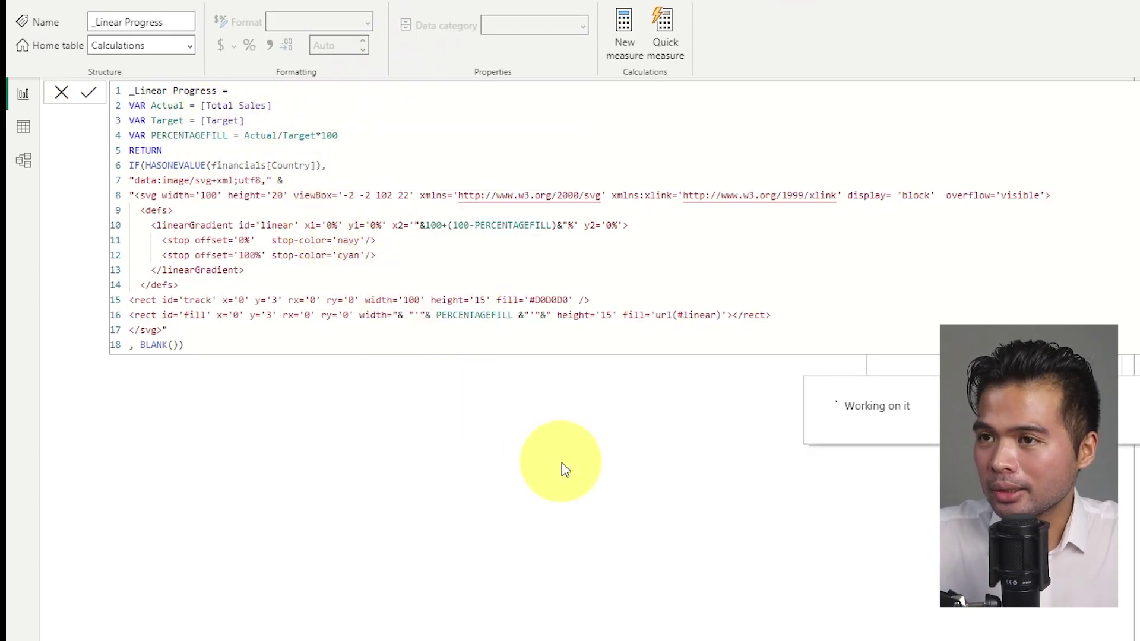
Replace financials[Country] with Categories[CategoryName] in the _Linear Progress measure
{"action": "left_click_drag", "start_coordinate": [316, 166], "coordinate": [217, 169]}
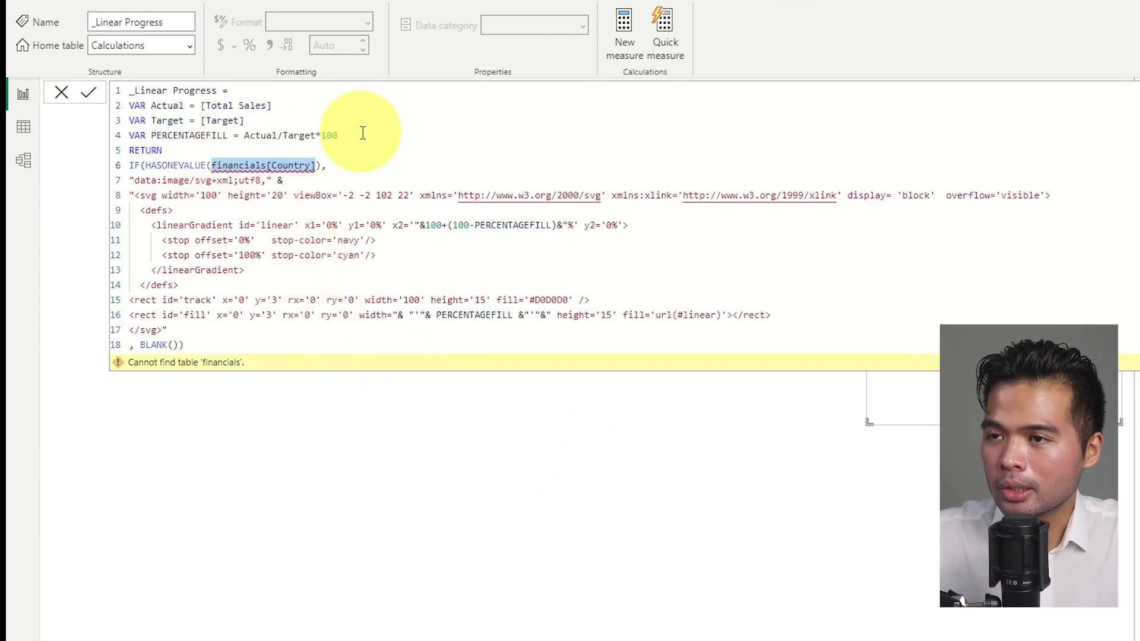
{"action": "type", "text": "Categ"}
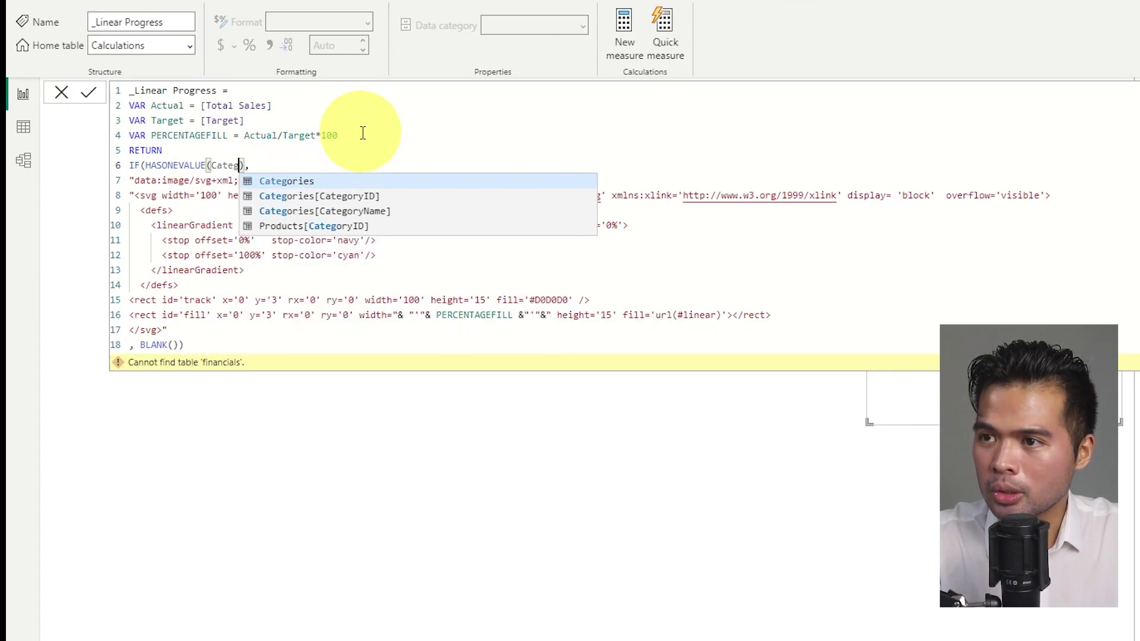
{"action": "key", "text": "Down"}
{"action": "key", "text": "Down"}
{"action": "key", "text": "Tab"}
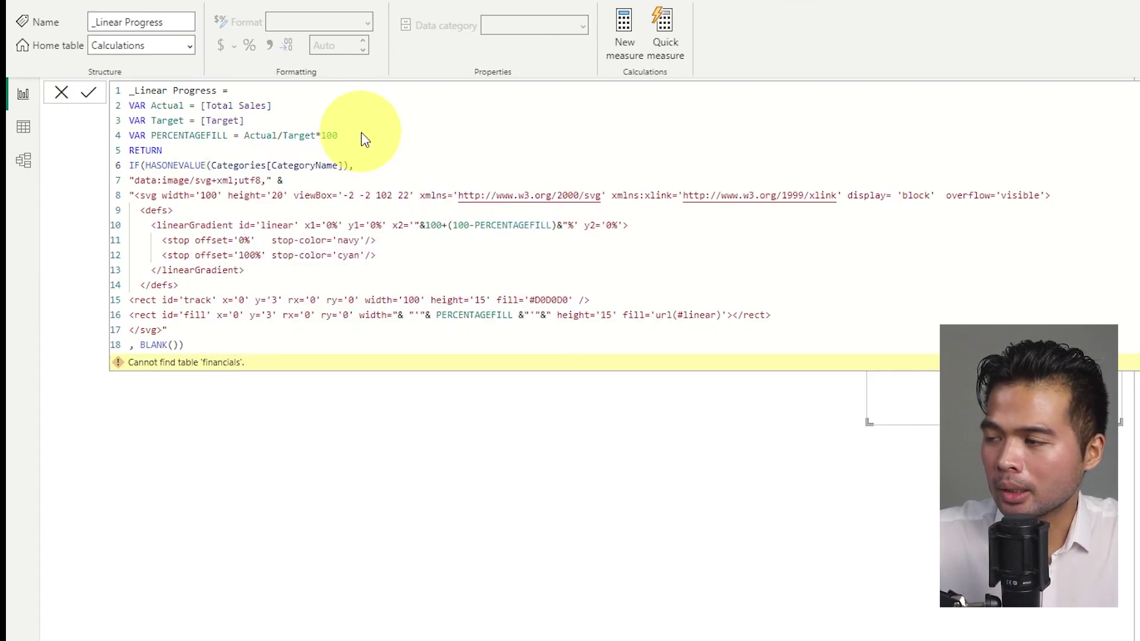
{"action": "key", "text": "Return"}
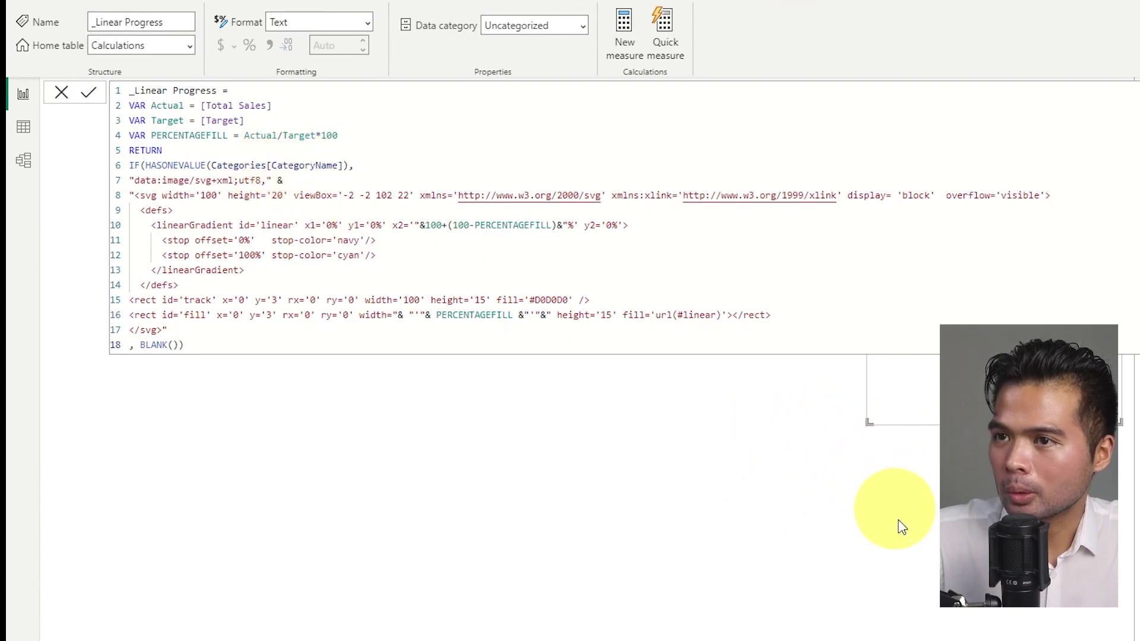
Select the category table visual and widen it to the left
{"action": "left_click", "coordinate": [860, 446]}
{"action": "left_click", "coordinate": [701, 364]}
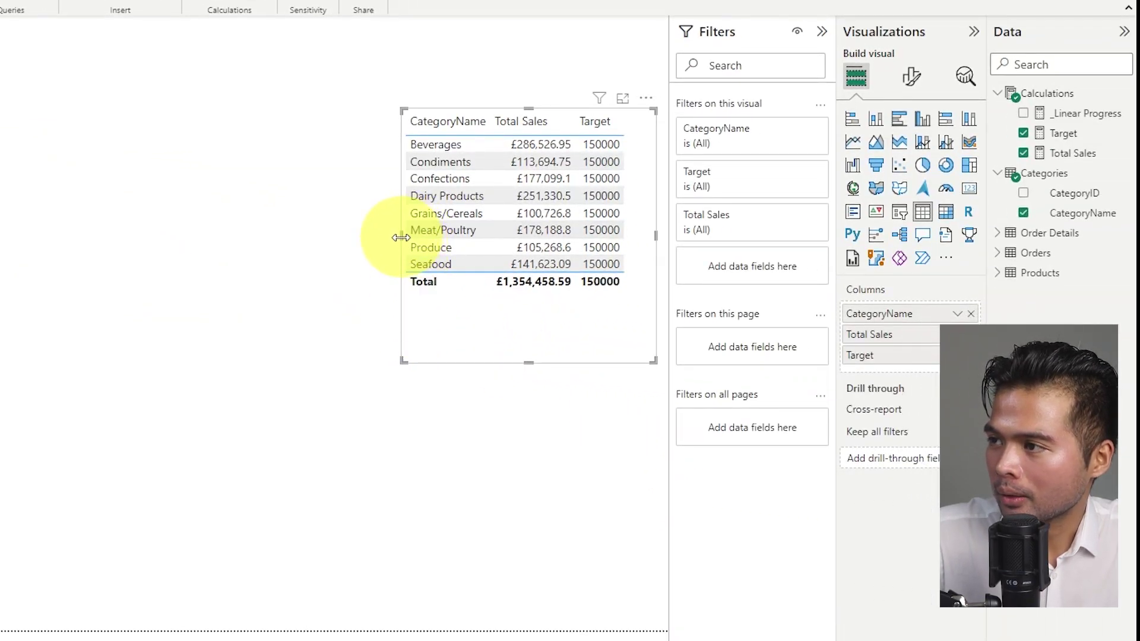
{"action": "left_click_drag", "start_coordinate": [400, 237], "coordinate": [347, 237]}
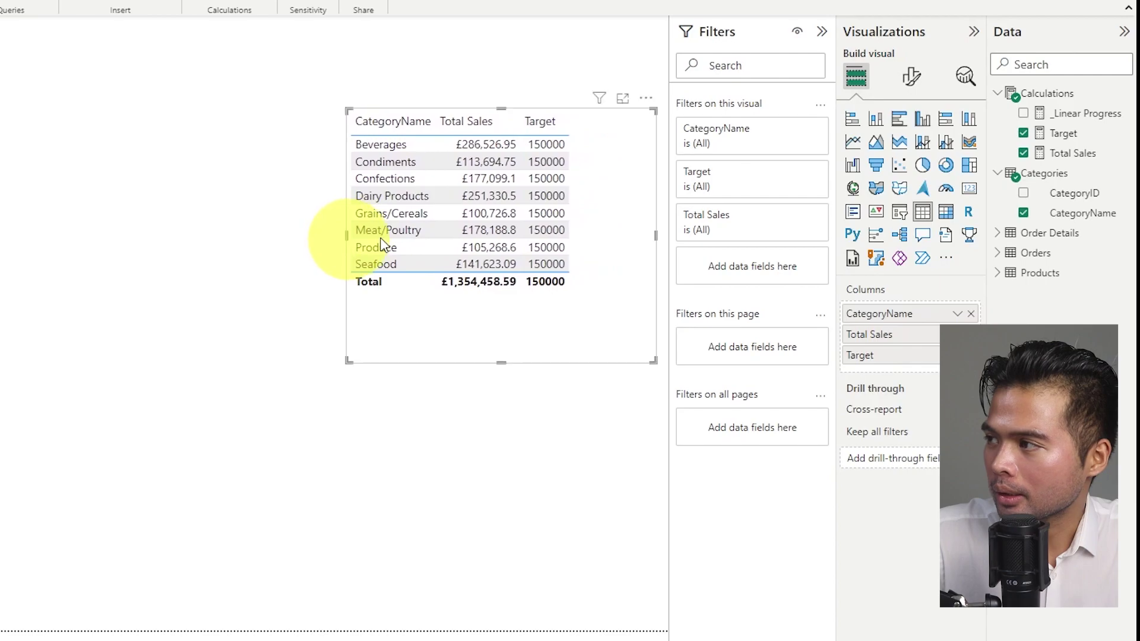
Give the _Linear Progress measure the Image URL data category
{"action": "left_click", "coordinate": [1081, 115]}
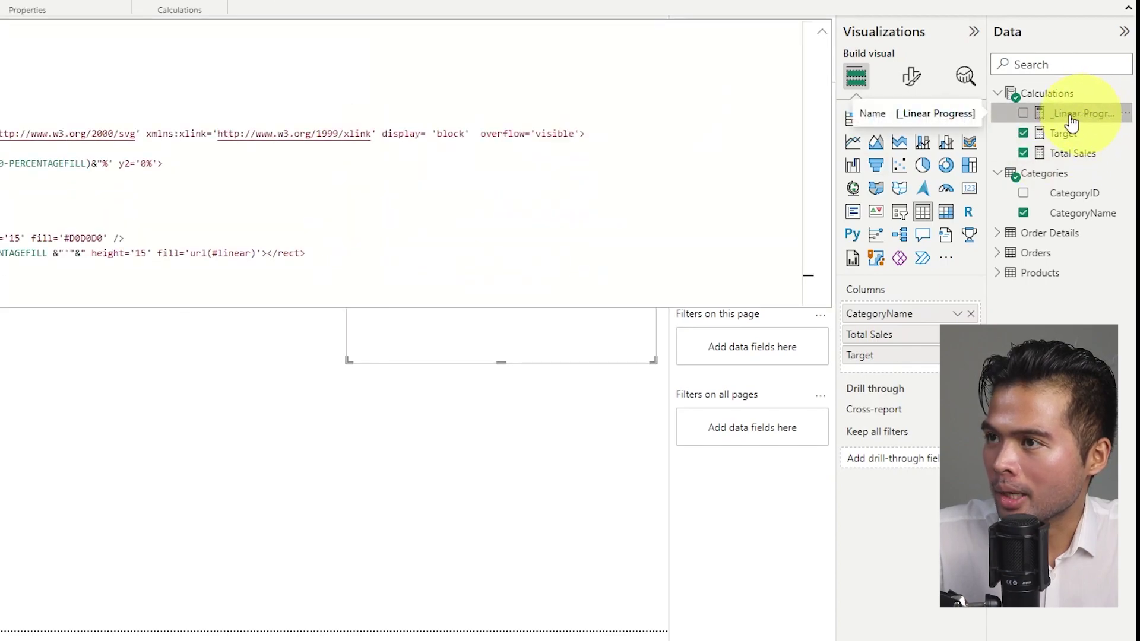
{"action": "left_click", "coordinate": [570, 82]}
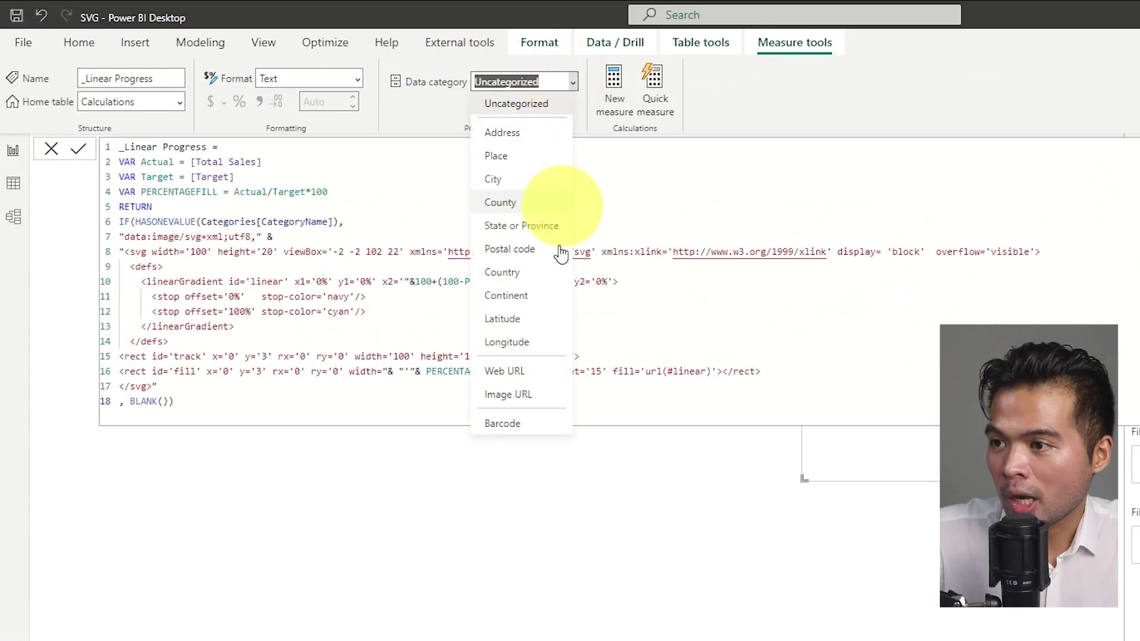
{"action": "left_click", "coordinate": [526, 392]}
{"action": "key", "text": "Return"}
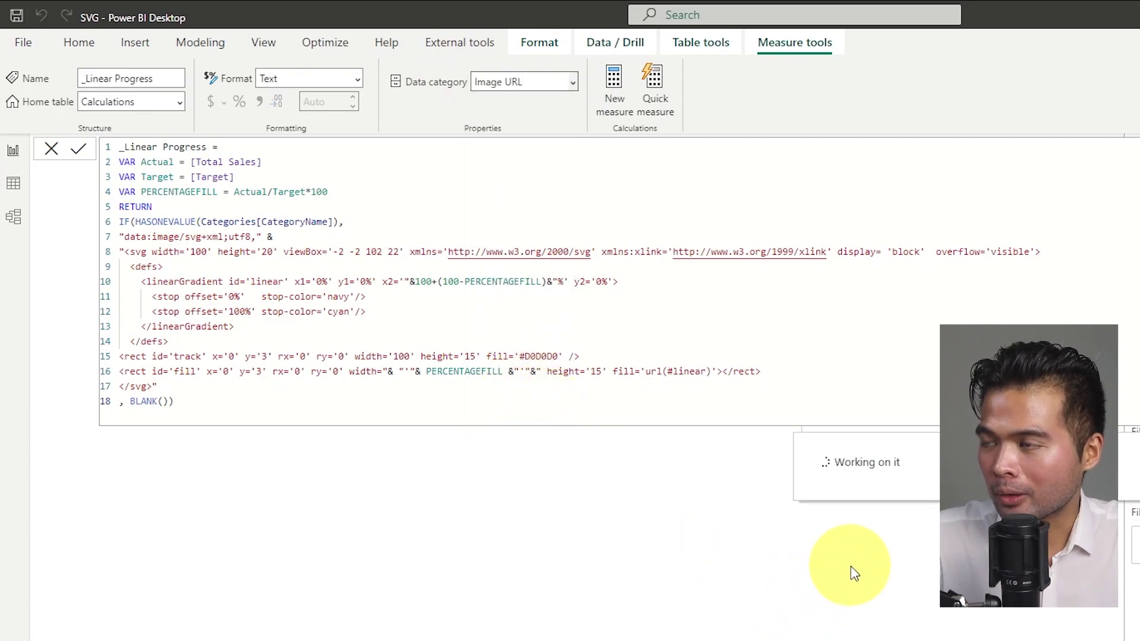
{"action": "left_click", "coordinate": [855, 573]}
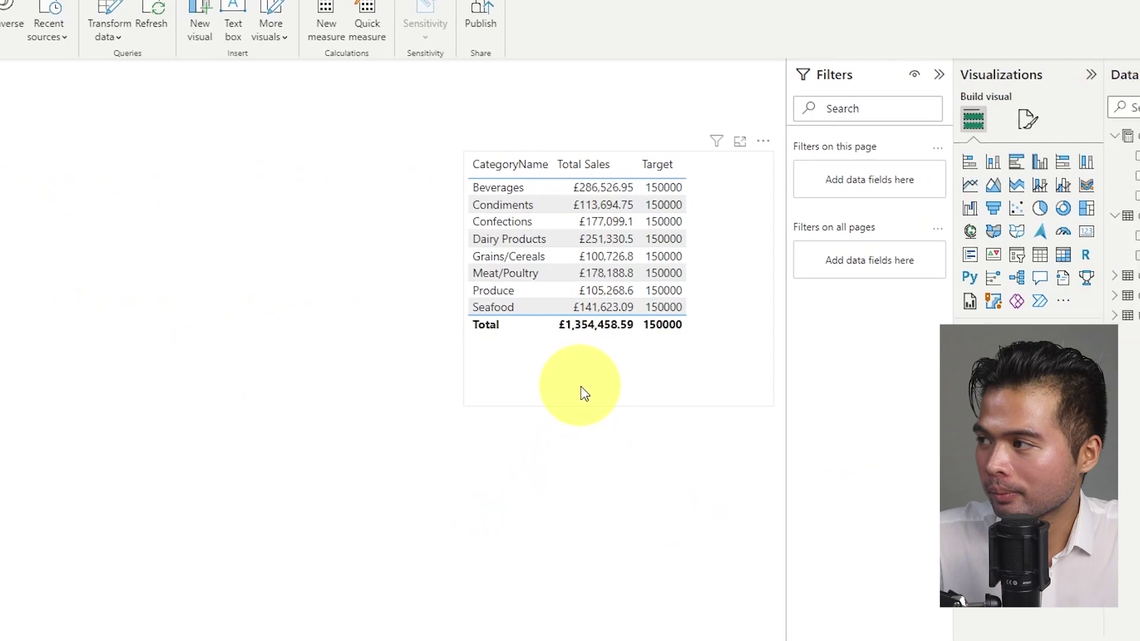
Add _Linear Progress as a table column and stretch the table to show all eight categories
{"action": "left_click", "coordinate": [919, 467]}
{"action": "left_click_drag", "start_coordinate": [1054, 134], "coordinate": [590, 276]}
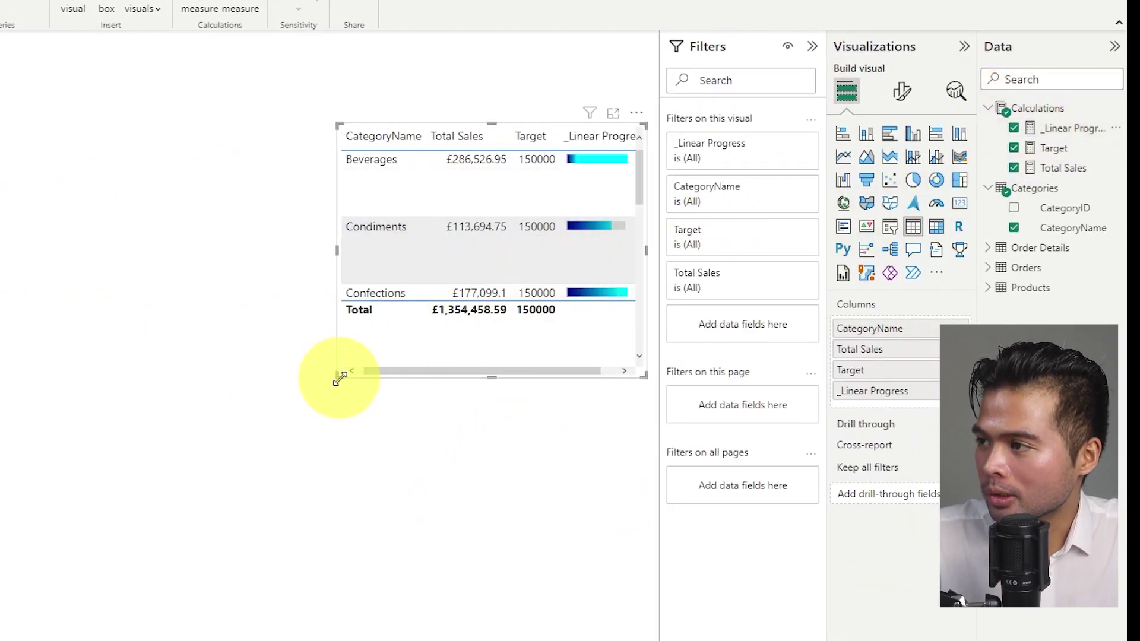
{"action": "left_click_drag", "start_coordinate": [340, 378], "coordinate": [266, 625]}
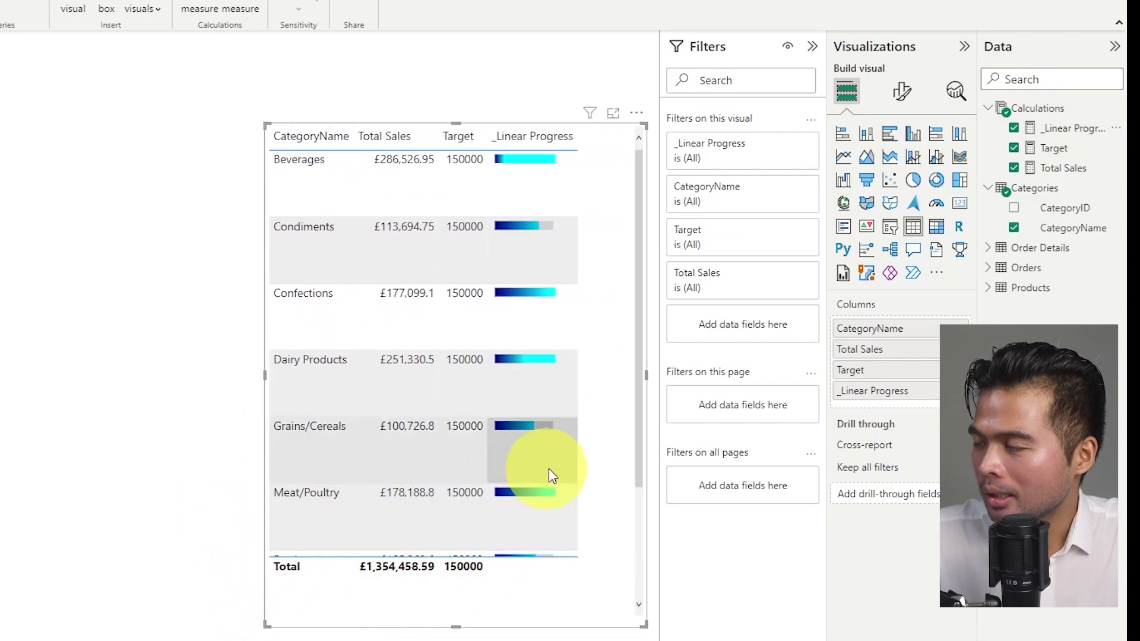
{"action": "scroll", "coordinate": [476, 534], "scroll_direction": "down", "scroll_amount": 3}
{"action": "left_click_drag", "start_coordinate": [468, 534], "coordinate": [471, 621]}
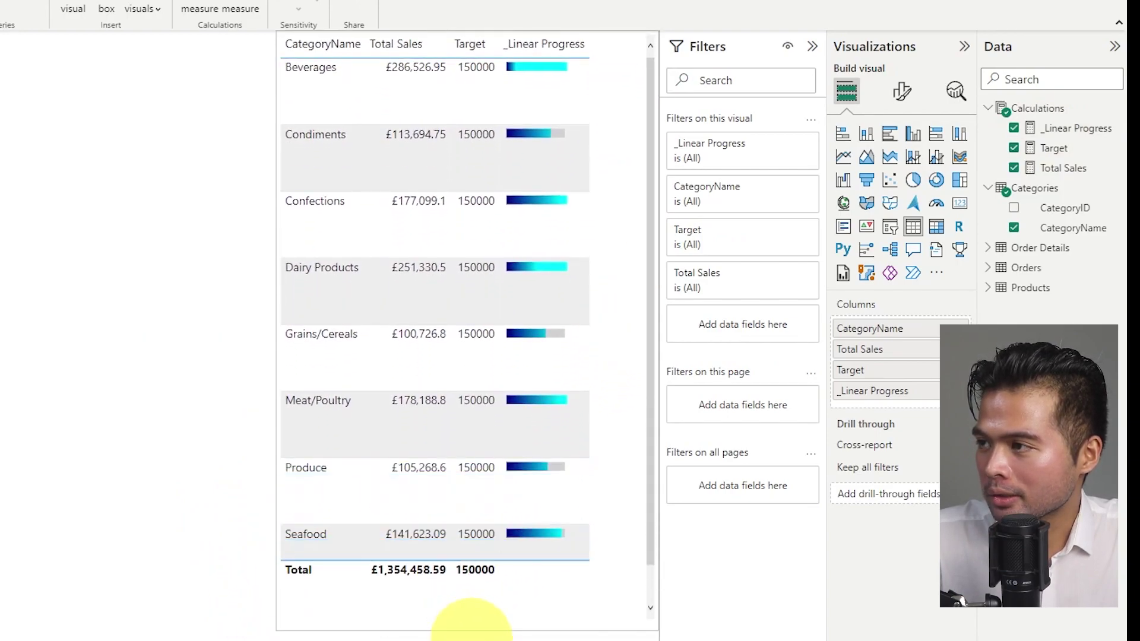
{"action": "scroll", "coordinate": [612, 313], "scroll_direction": "down", "scroll_amount": 1}
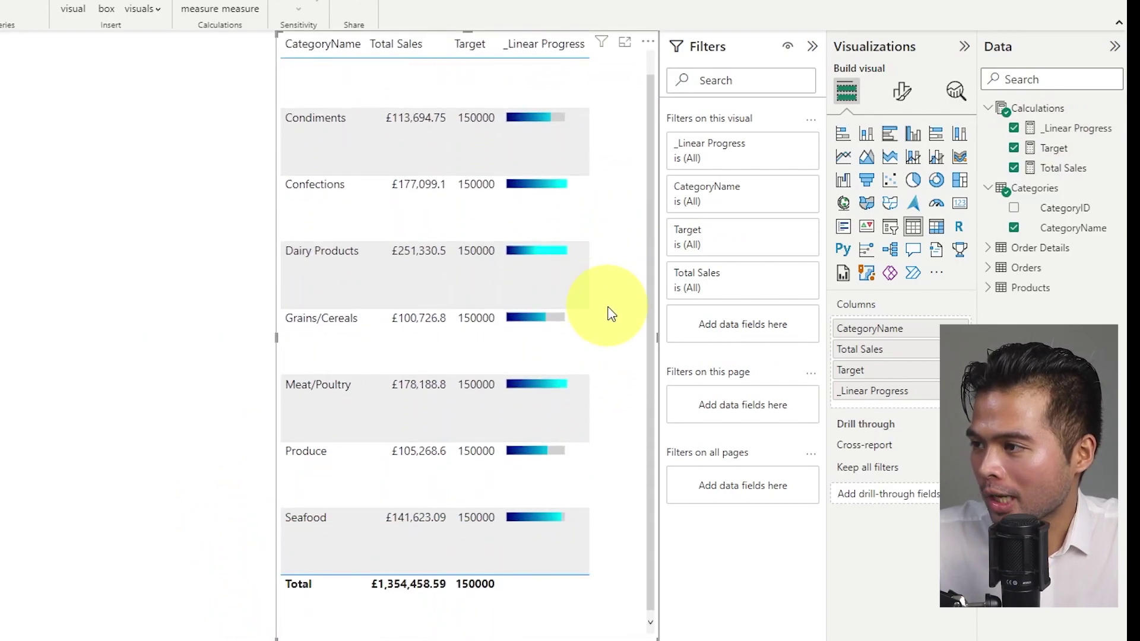
{"action": "scroll", "coordinate": [612, 314], "scroll_direction": "up", "scroll_amount": 1}
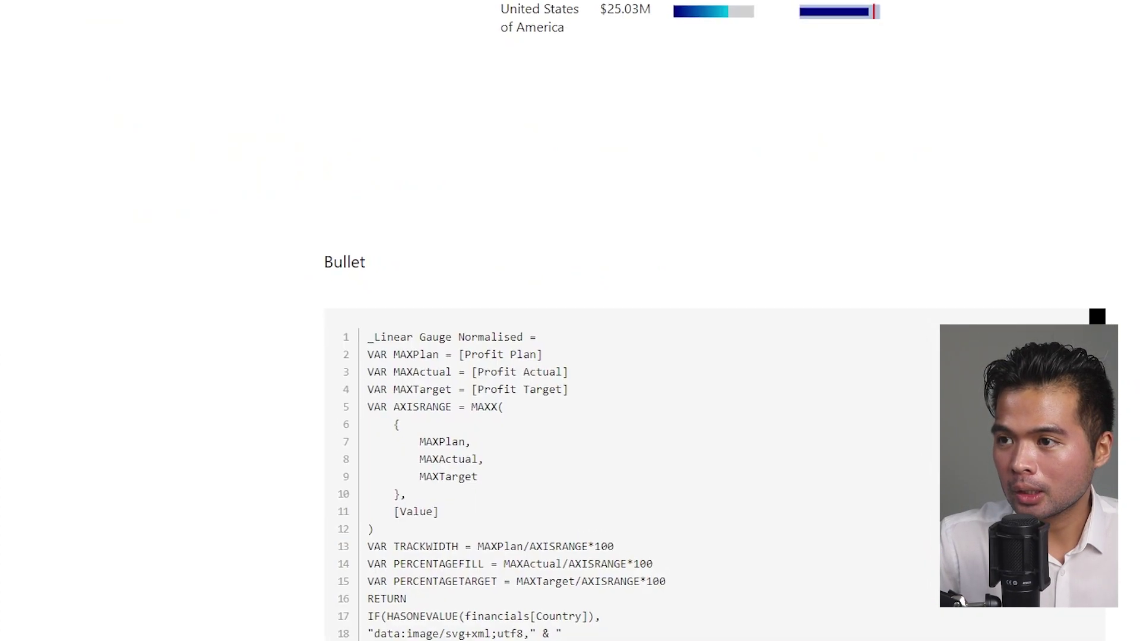
Copy the whole Bullet _Linear Gauge Normalised code block, then return to the SVG Power BI window
{"action": "scroll", "coordinate": [247, 588], "scroll_direction": "down", "scroll_amount": 3}
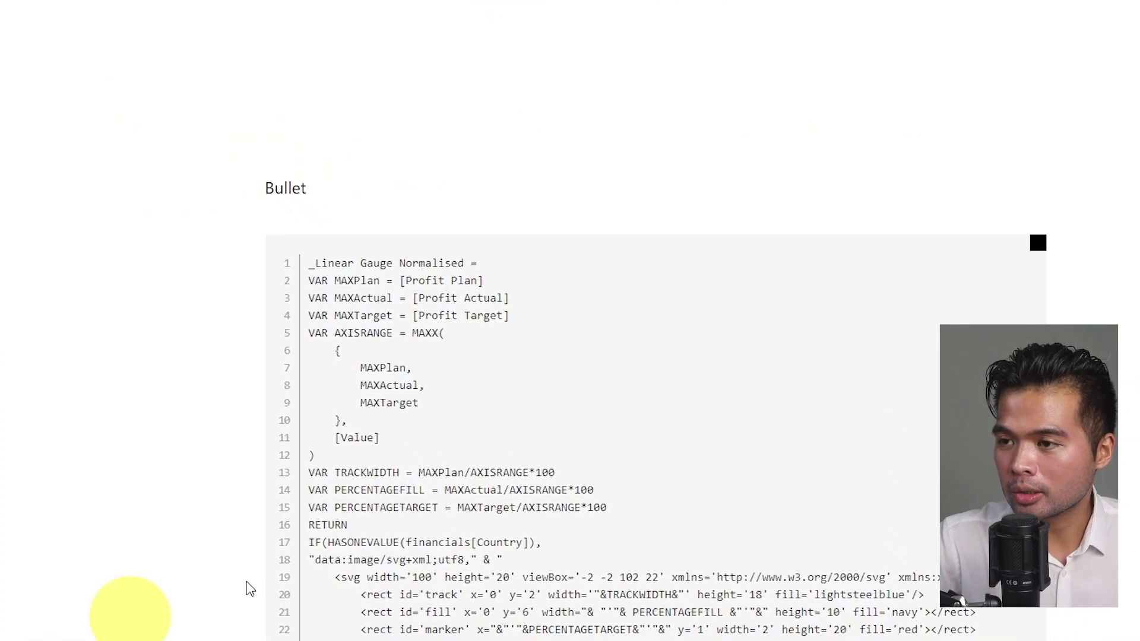
{"action": "left_click_drag", "start_coordinate": [290, 313], "coordinate": [535, 635]}
{"action": "scroll", "coordinate": [459, 409], "scroll_direction": "up", "scroll_amount": 3}
{"action": "scroll", "coordinate": [459, 410], "scroll_direction": "up", "scroll_amount": 2}
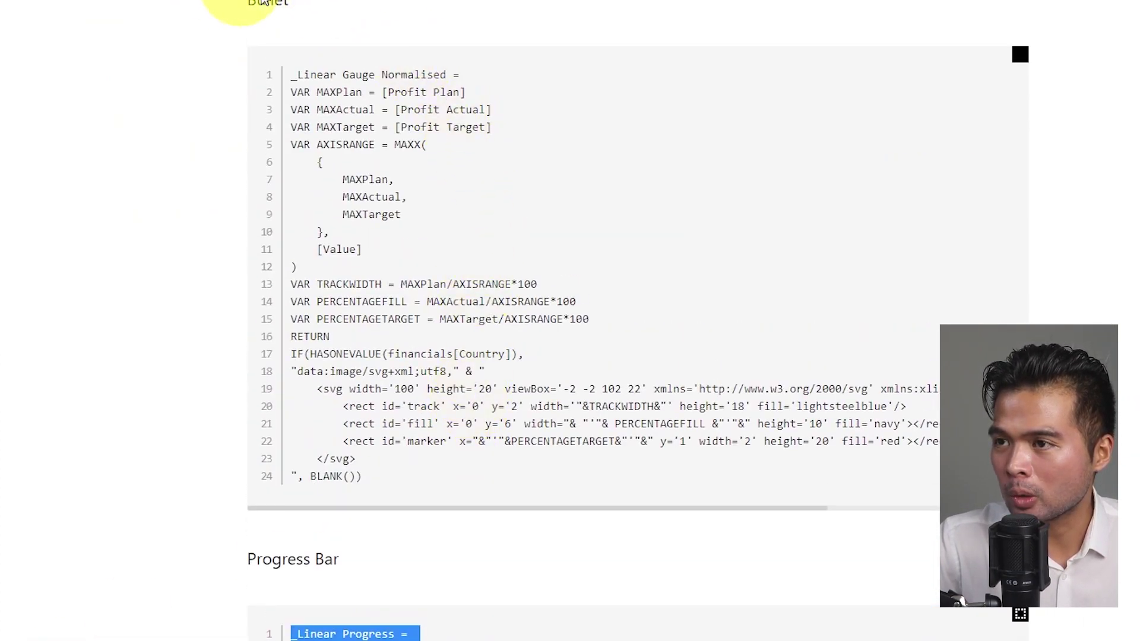
{"action": "left_click", "coordinate": [1020, 55]}
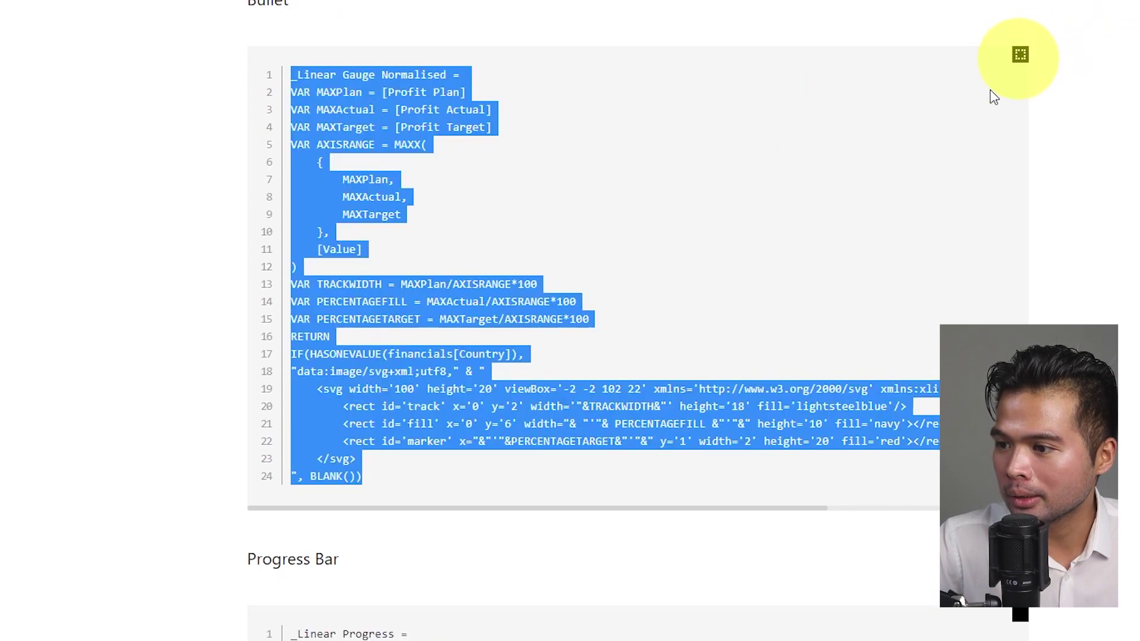
{"action": "left_click", "coordinate": [89, 638]}
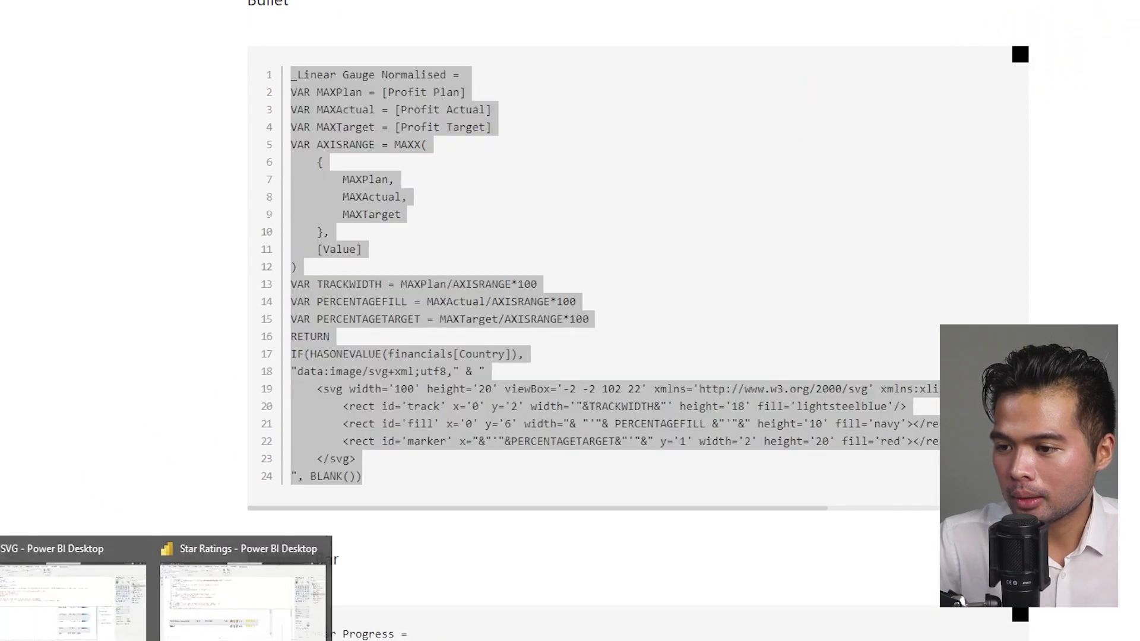
{"action": "left_click", "coordinate": [89, 612]}
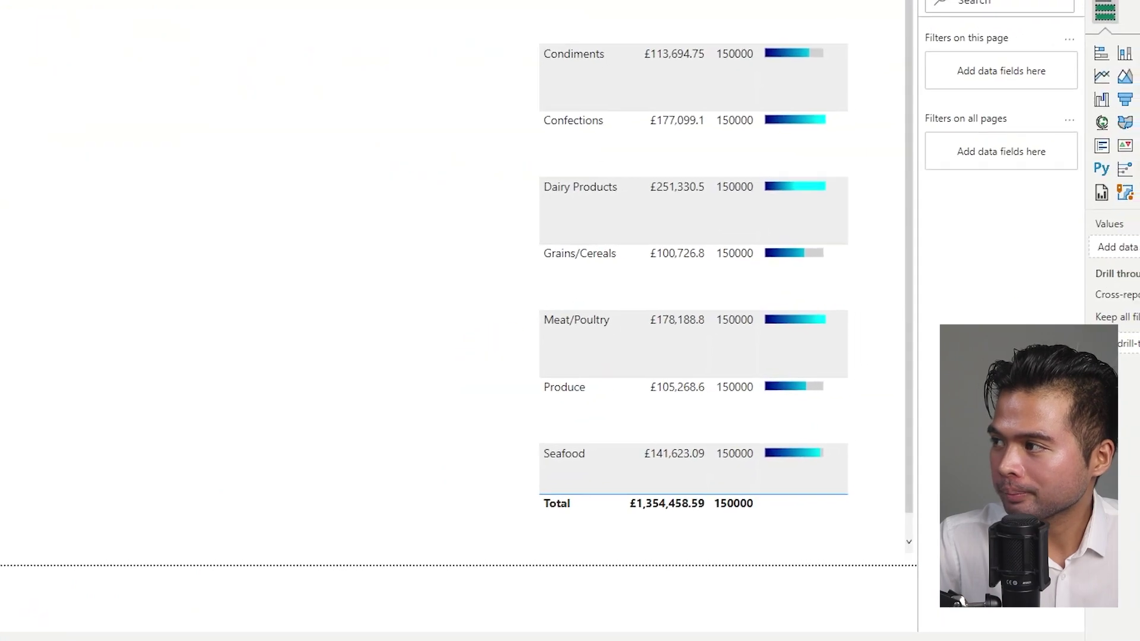
Paste the Bullet code into a new Calculations measure, mapping Profit Plan and Actual to Total Sales, Profit Target to Target
{"action": "right_click", "coordinate": [1106, 110]}
{"action": "left_click", "coordinate": [1078, 127]}
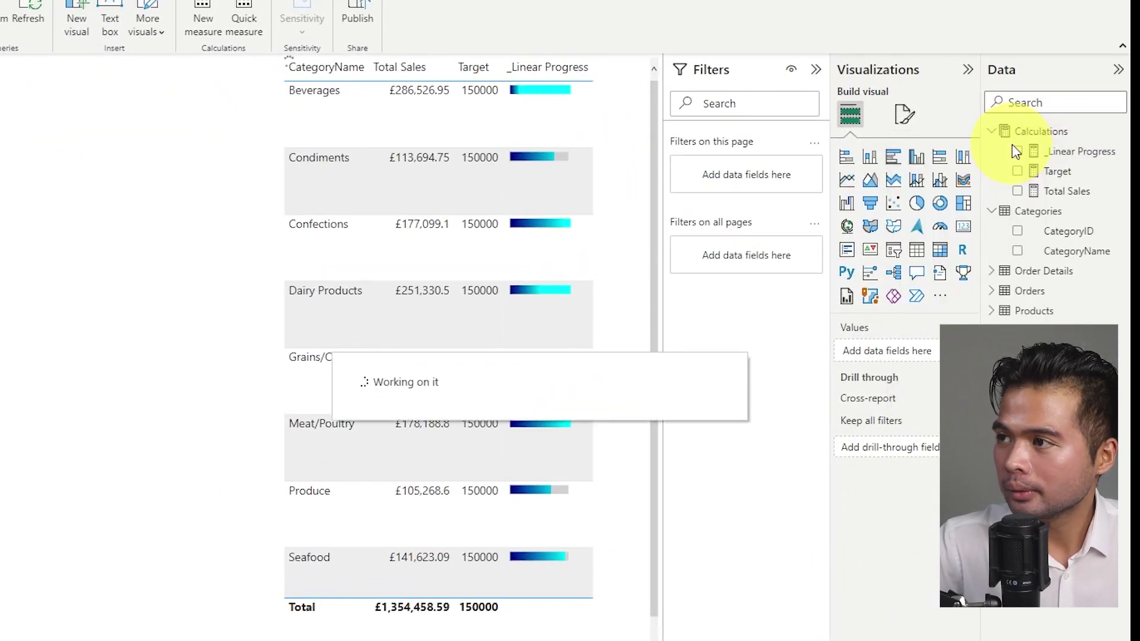
{"action": "key", "text": "ctrl+v"}
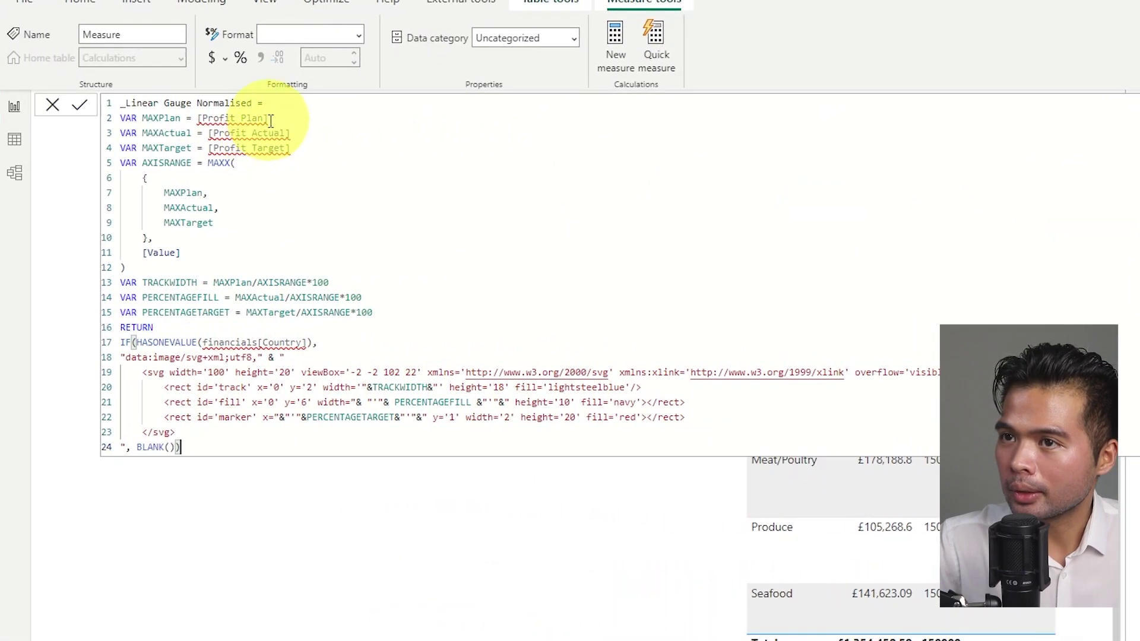
{"action": "left_click_drag", "start_coordinate": [271, 120], "coordinate": [196, 120]}
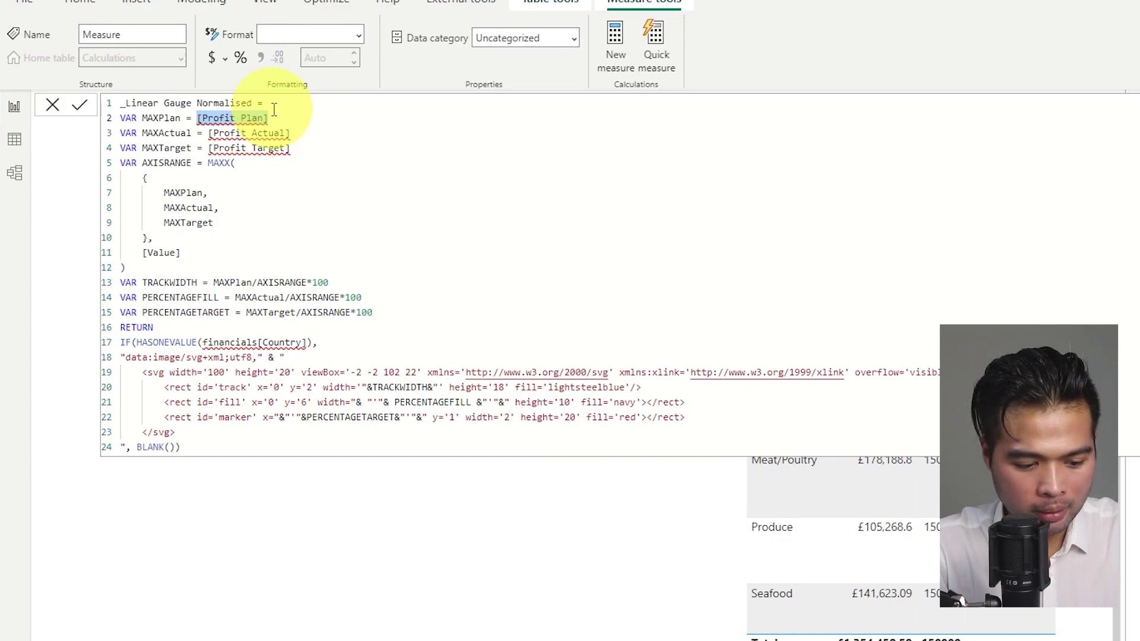
{"action": "type", "text": "Tot"}
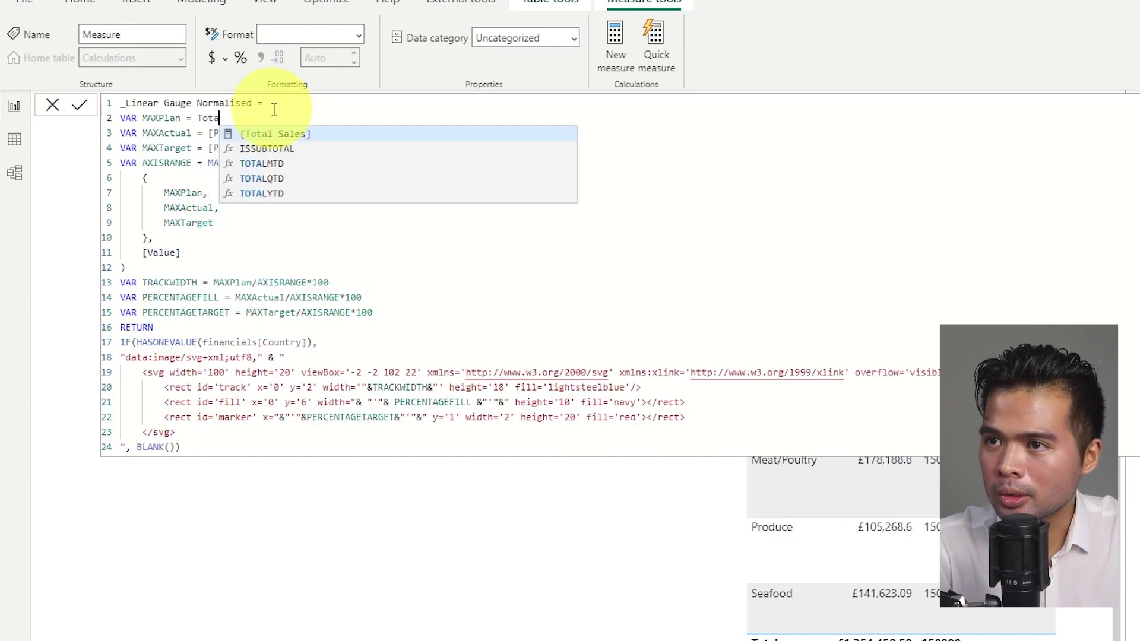
{"action": "key", "text": "Tab"}
{"action": "left_click_drag", "start_coordinate": [291, 133], "coordinate": [208, 133]}
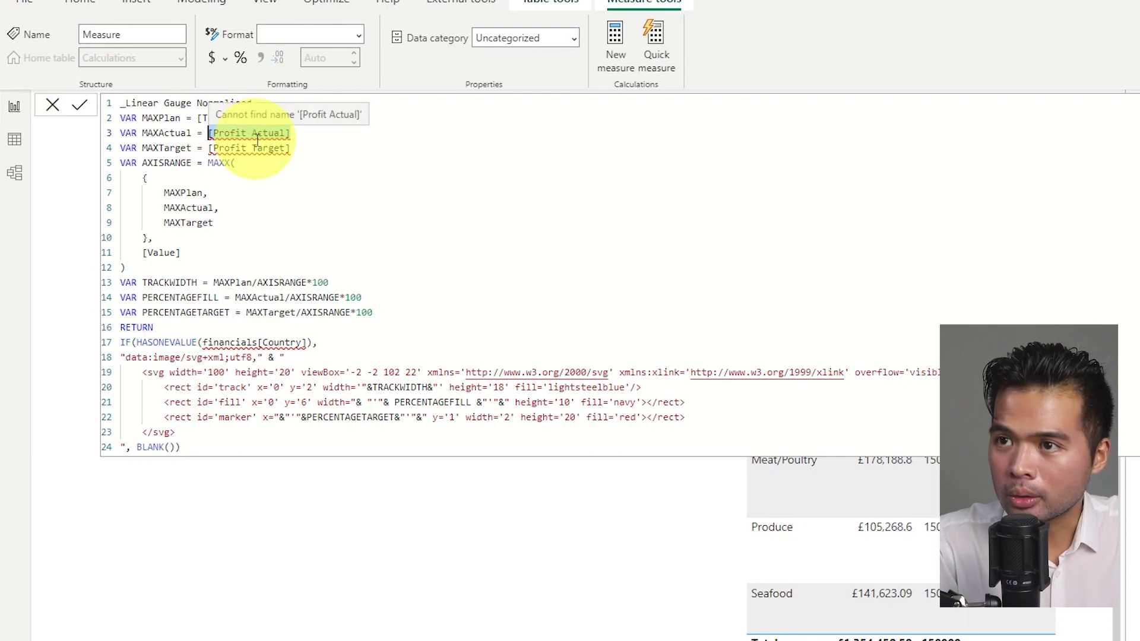
{"action": "type", "text": "To"}
{"action": "key", "text": "Tab"}
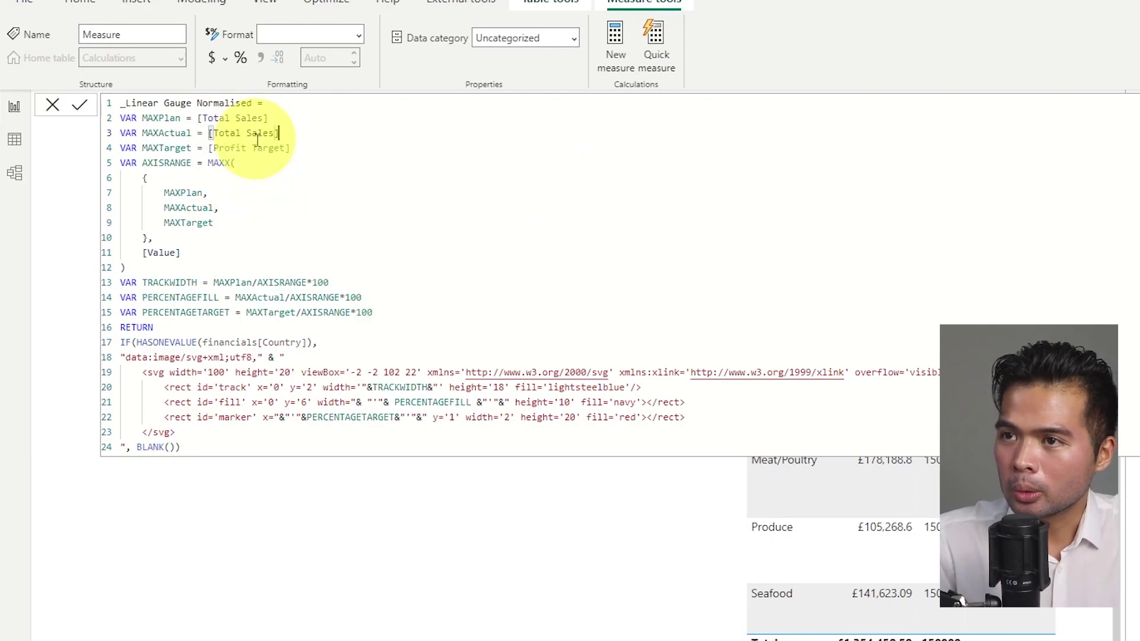
{"action": "left_click_drag", "start_coordinate": [291, 148], "coordinate": [208, 148]}
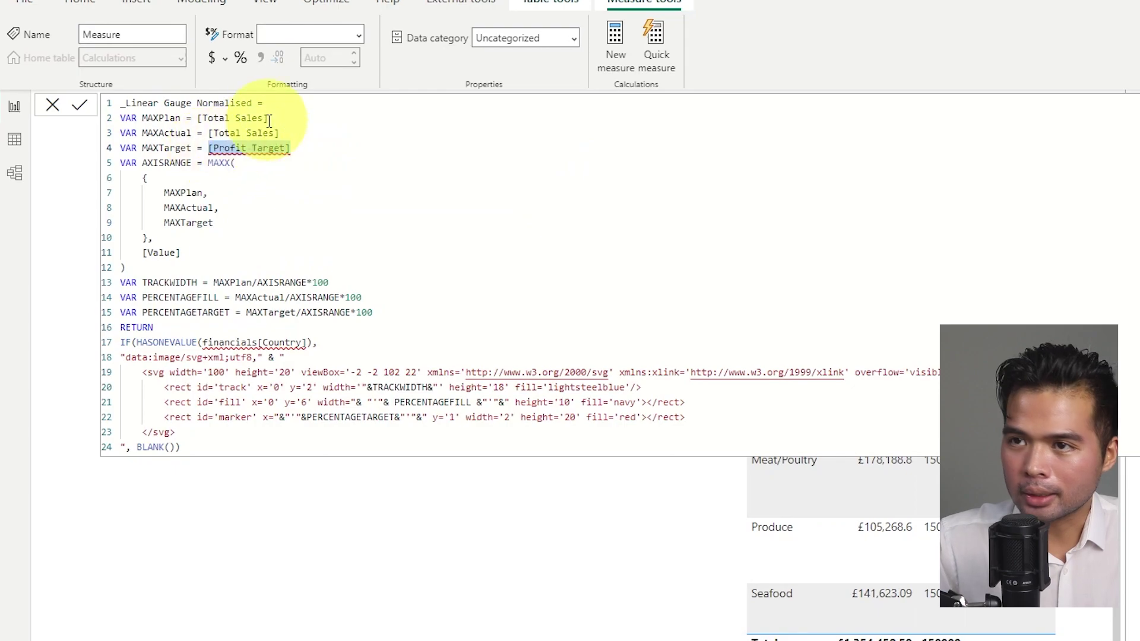
{"action": "type", "text": "Ta"}
{"action": "key", "text": "Tab"}
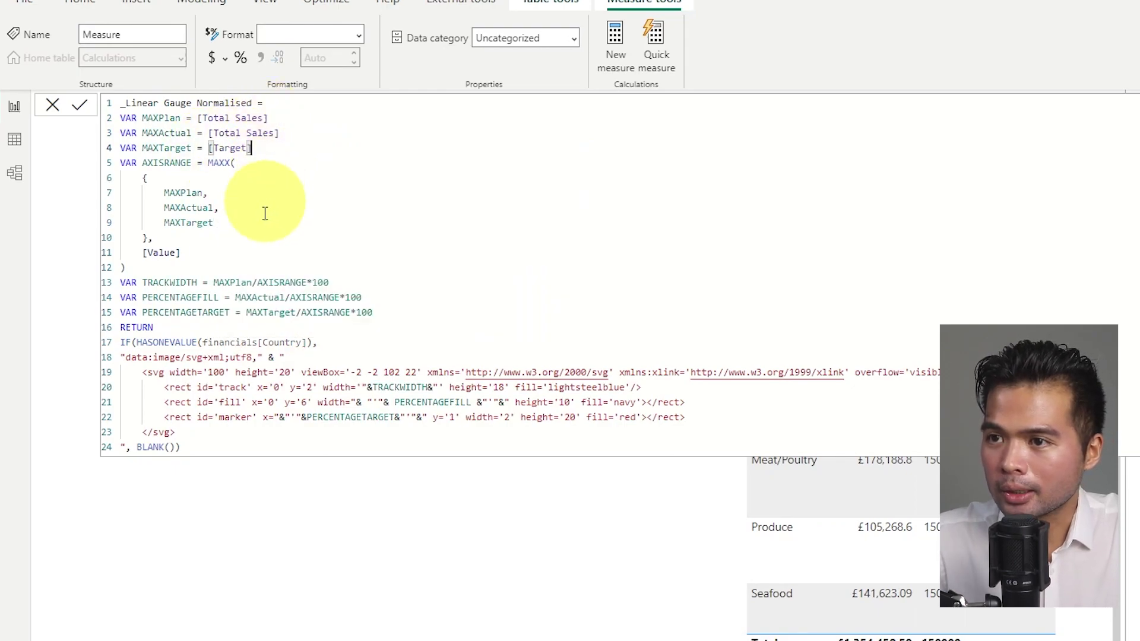
Replace financials[Country] on line 17 with Categories[CategoryName] and commit the measure
{"action": "left_click", "coordinate": [303, 344]}
{"action": "left_click_drag", "start_coordinate": [308, 342], "coordinate": [205, 342]}
{"action": "type", "text": "Categ"}
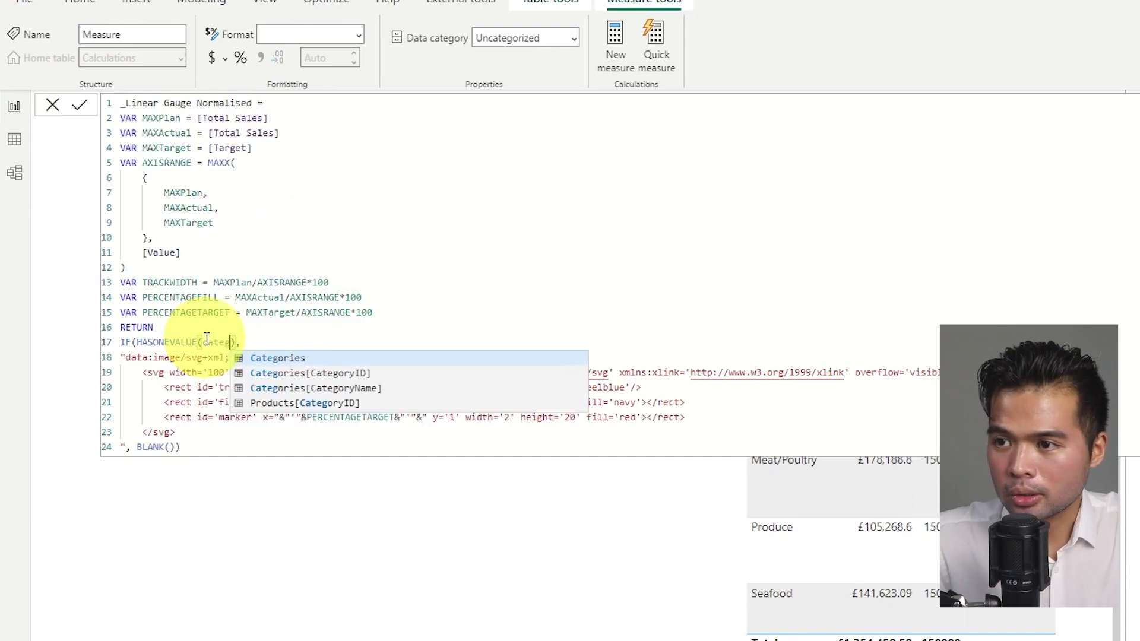
{"action": "key", "text": "Down"}
{"action": "key", "text": "Down"}
{"action": "key", "text": "Tab"}
{"action": "key", "text": "Return"}
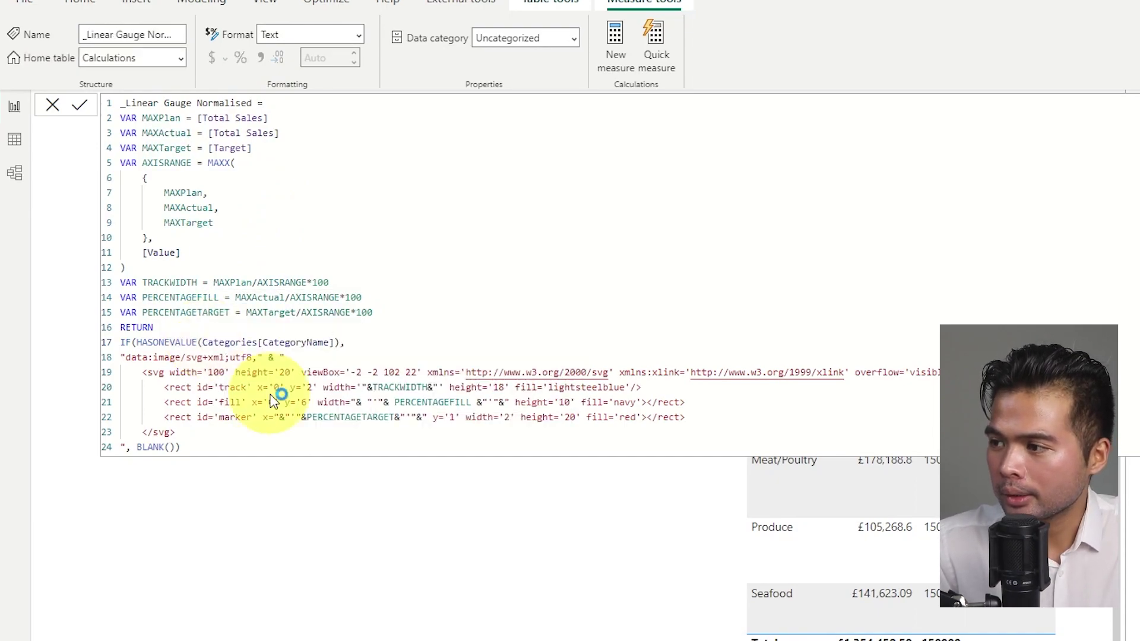
Set the _Linear Gauge Normalised data category to Image URL
{"action": "left_click", "coordinate": [573, 39]}
{"action": "left_click", "coordinate": [526, 351]}
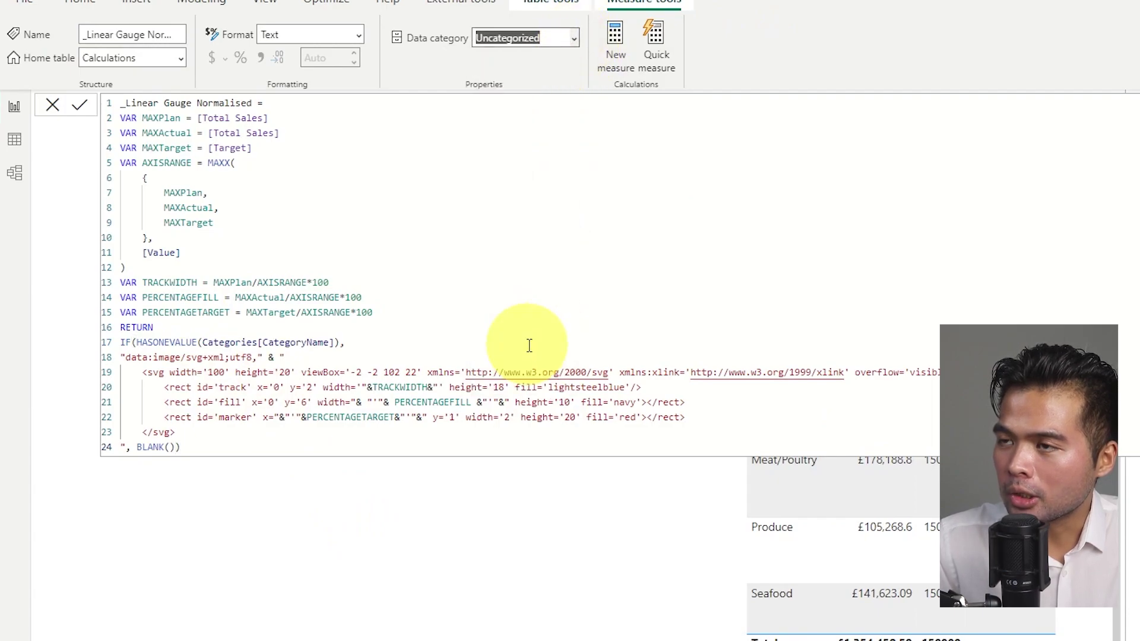
{"action": "left_click", "coordinate": [533, 528]}
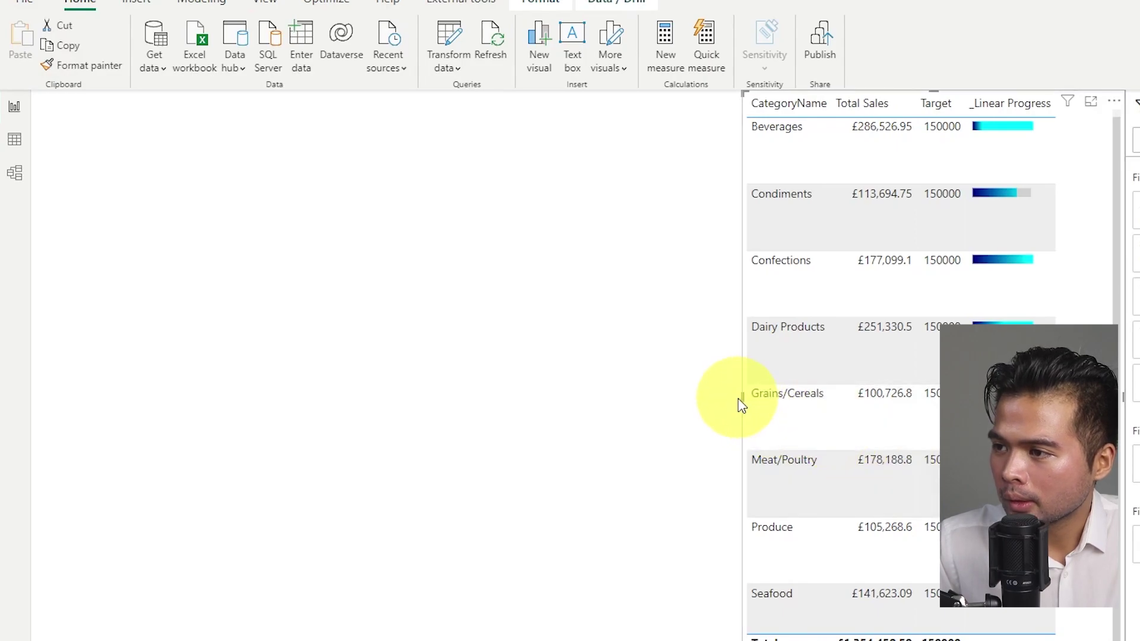
Widen the category table and add a _Linear Gauge Normalised column with its header fully visible
{"action": "left_click_drag", "start_coordinate": [741, 398], "coordinate": [675, 405]}
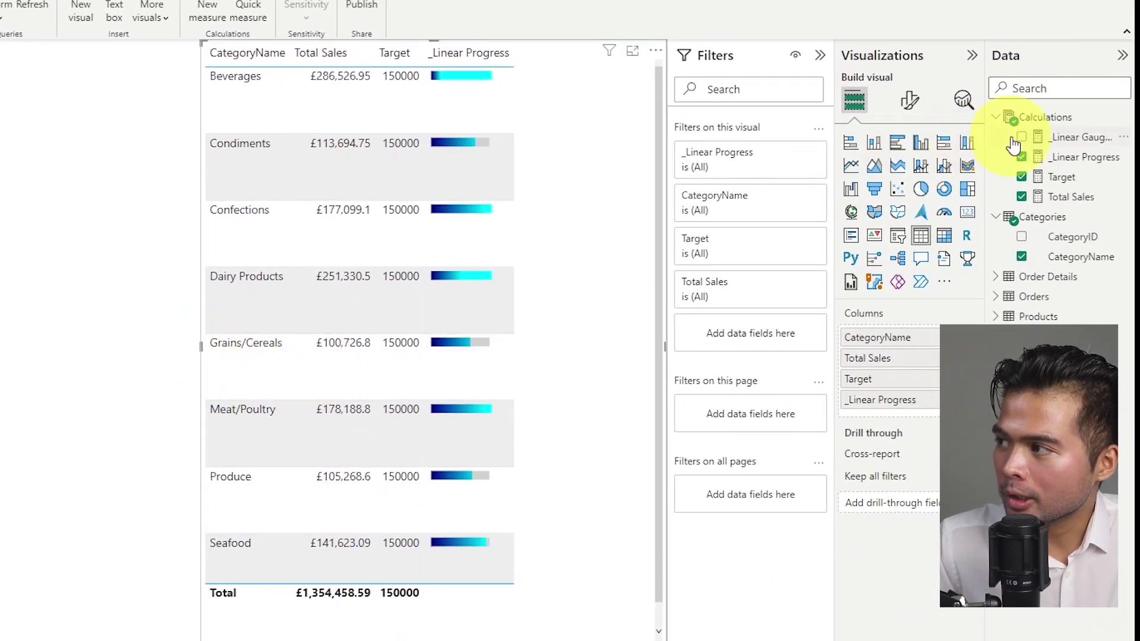
{"action": "left_click_drag", "start_coordinate": [582, 254], "coordinate": [583, 258]}
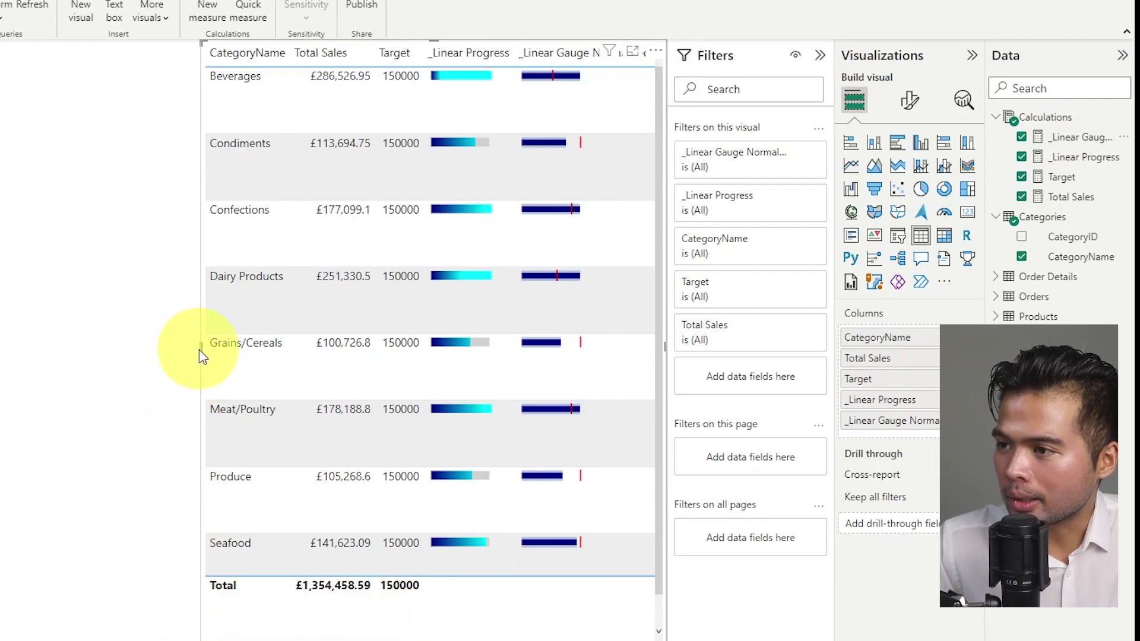
{"action": "left_click_drag", "start_coordinate": [199, 349], "coordinate": [171, 363]}
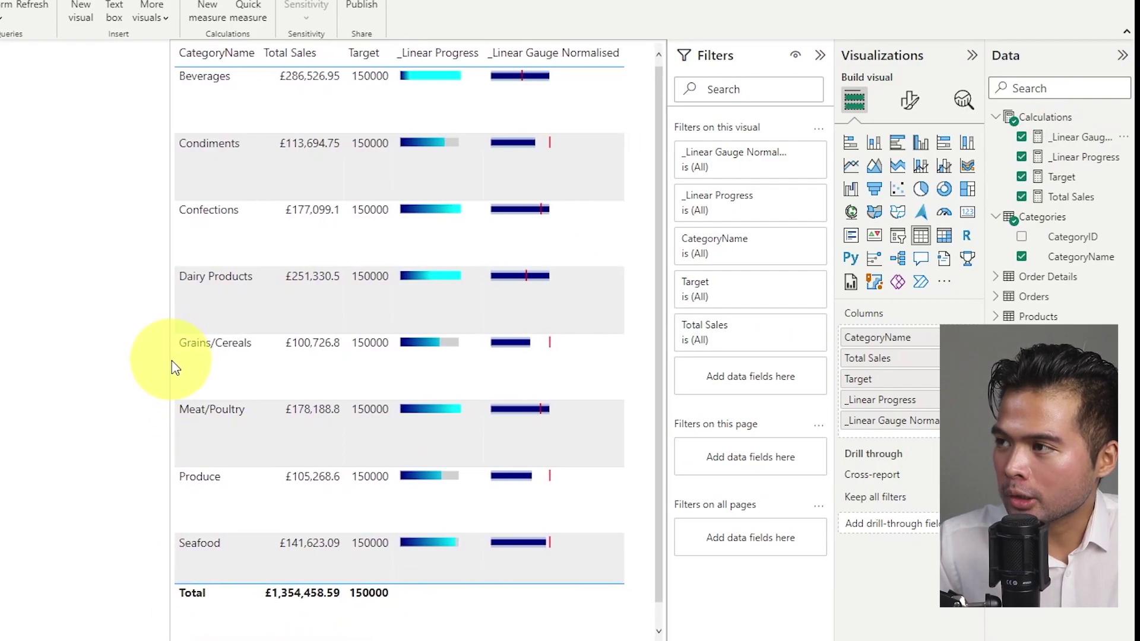